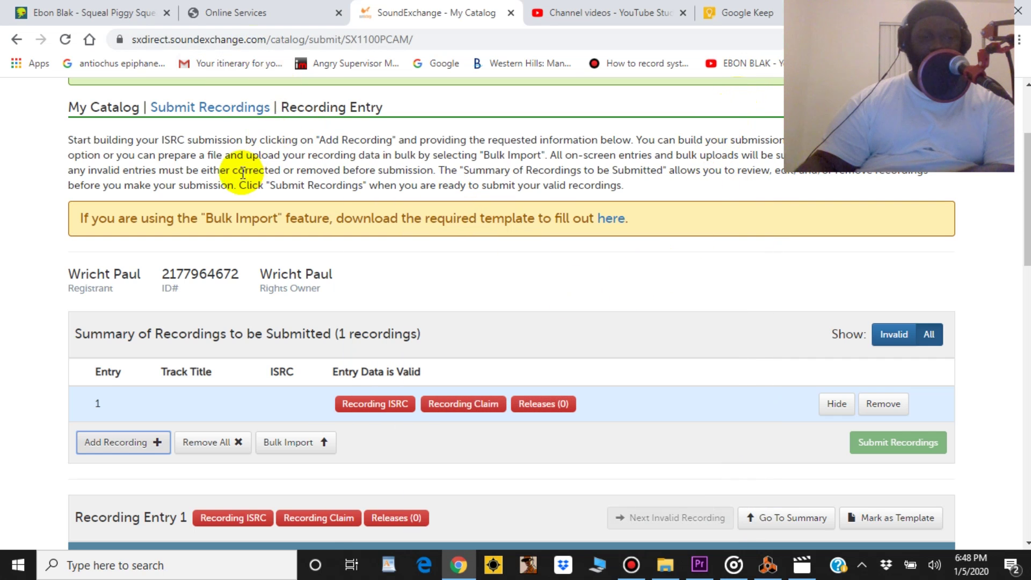
scroll(242, 173, "down", 3)
Step: Copy the ISRC code from the Squeal Piggy Squeal (Instrumental) DistroKid release page
left_click(93, 12)
scroll(269, 184, "down", 3)
scroll(270, 186, "down", 3)
scroll(269, 185, "down", 2)
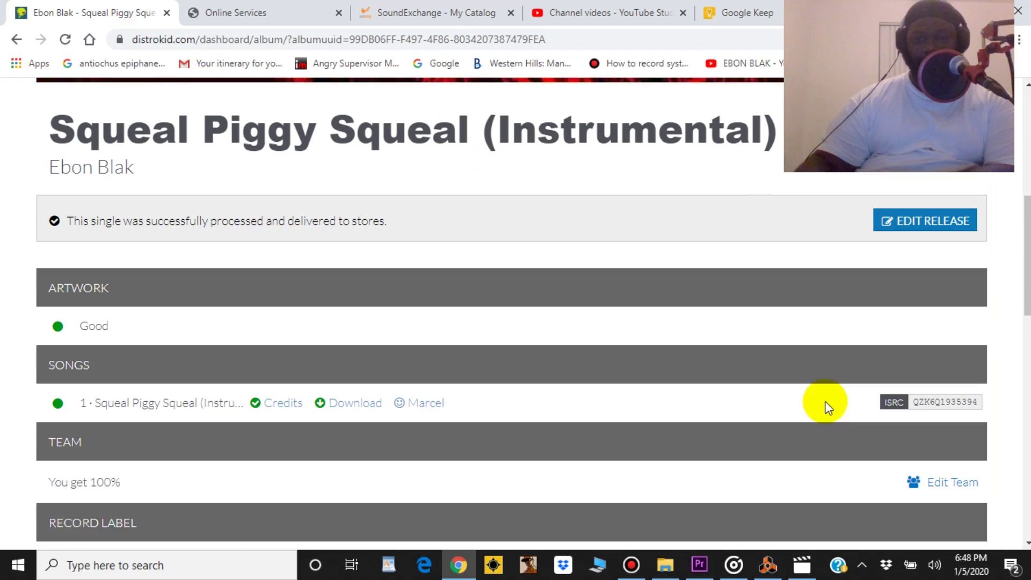
scroll(829, 406, "down", 1)
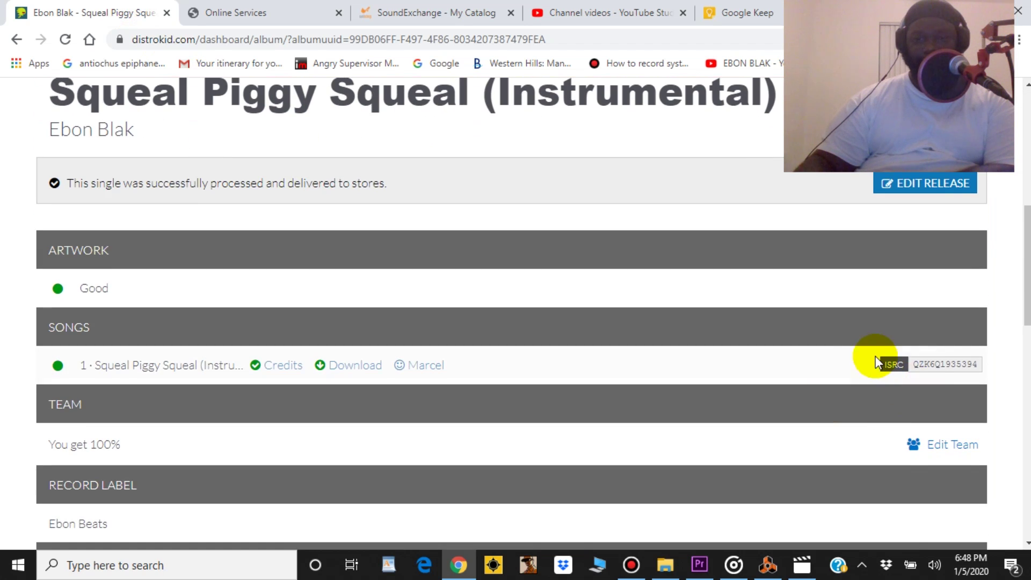
double_click(937, 365)
right_click(934, 364)
left_click(919, 377)
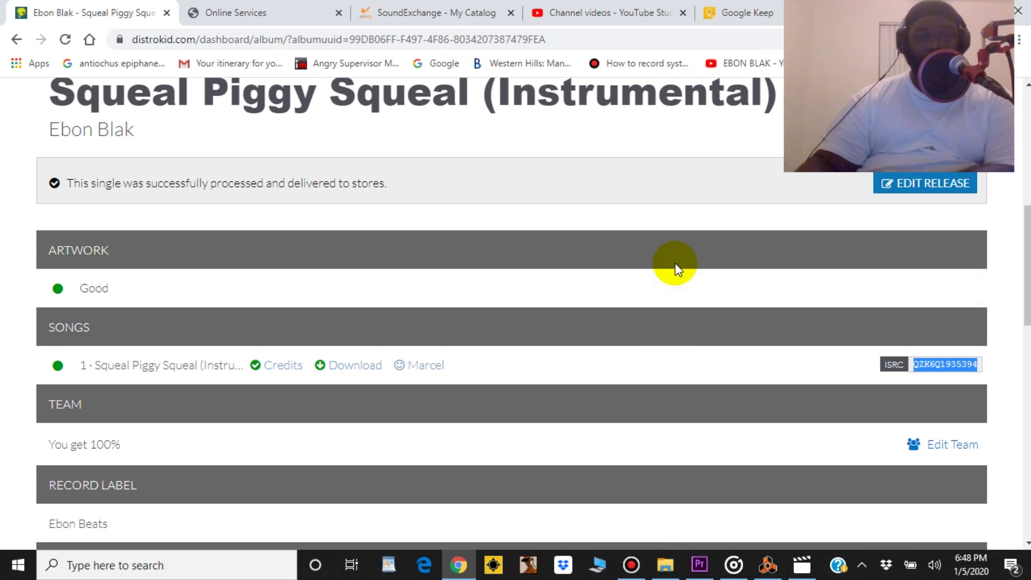
left_click(410, 13)
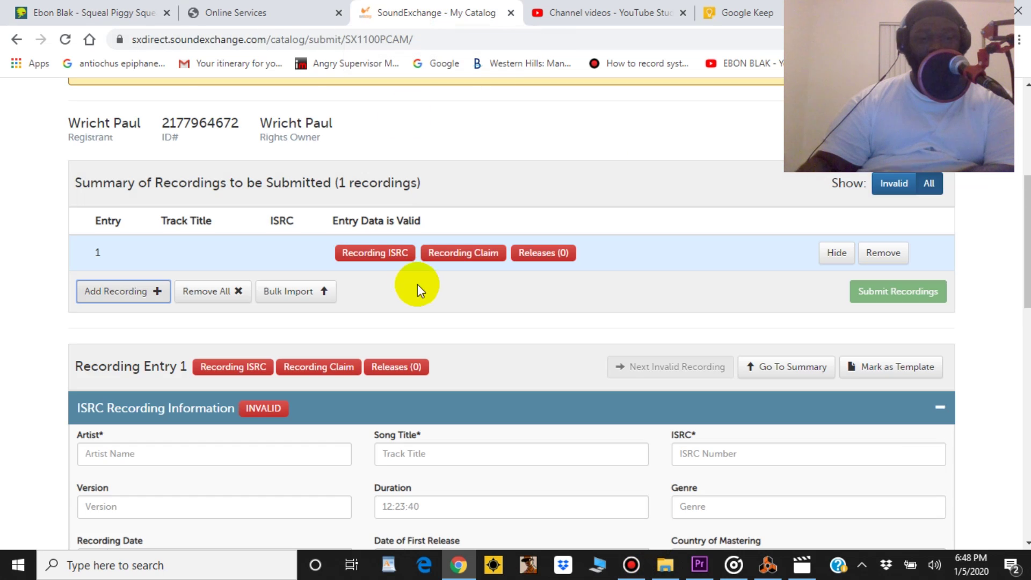
scroll(417, 284, "down", 3)
scroll(418, 284, "down", 2)
Step: Enter artist EBON BLAK and song title SQUEAL PIGGY SQUEAL INSTRUMENTAL
left_click(337, 301)
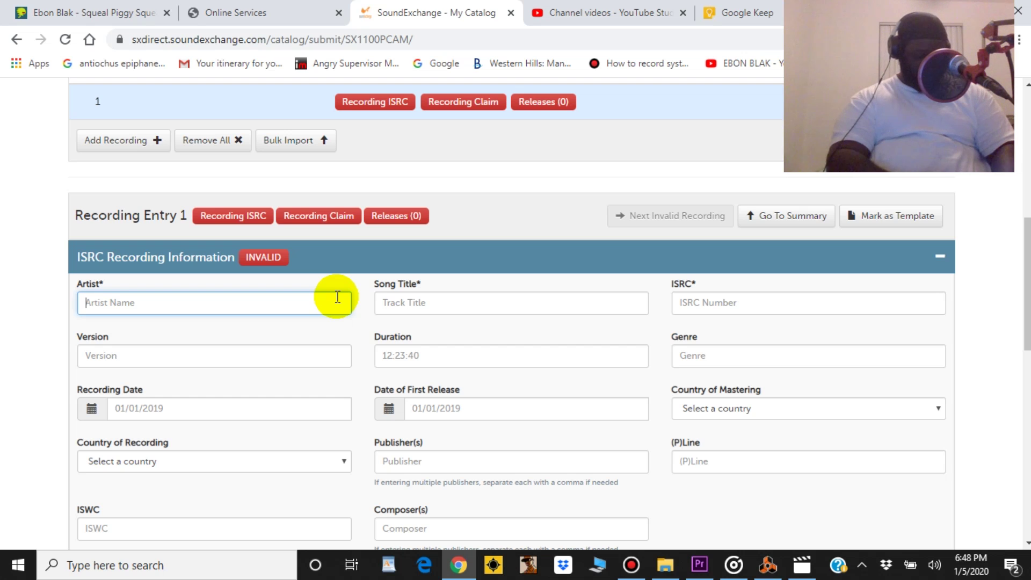
type("ebon b")
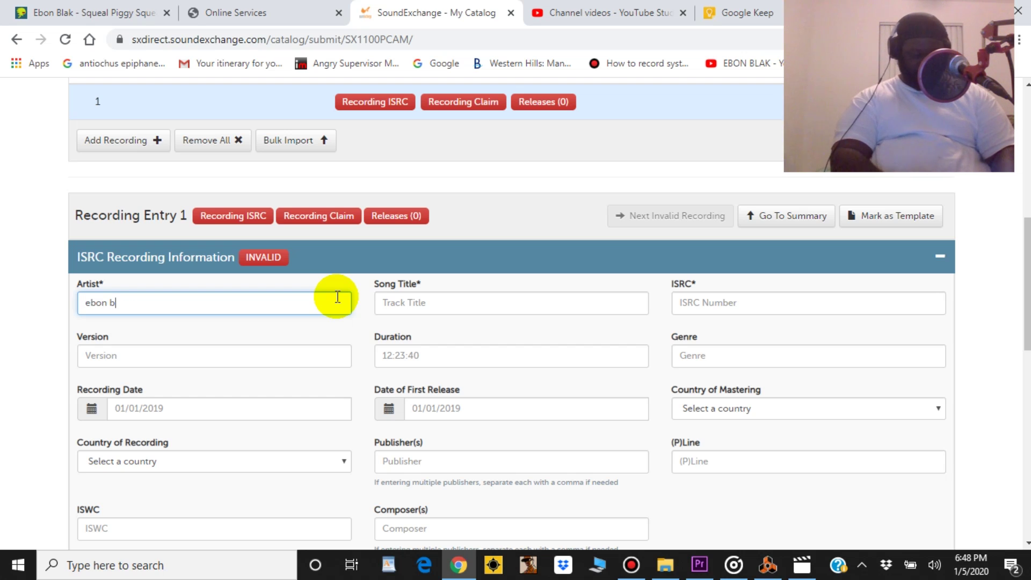
key("BackSpace")
key("BackSpace")
key("BackSpace")
key("BackSpace")
key("BackSpace")
key("BackSpace")
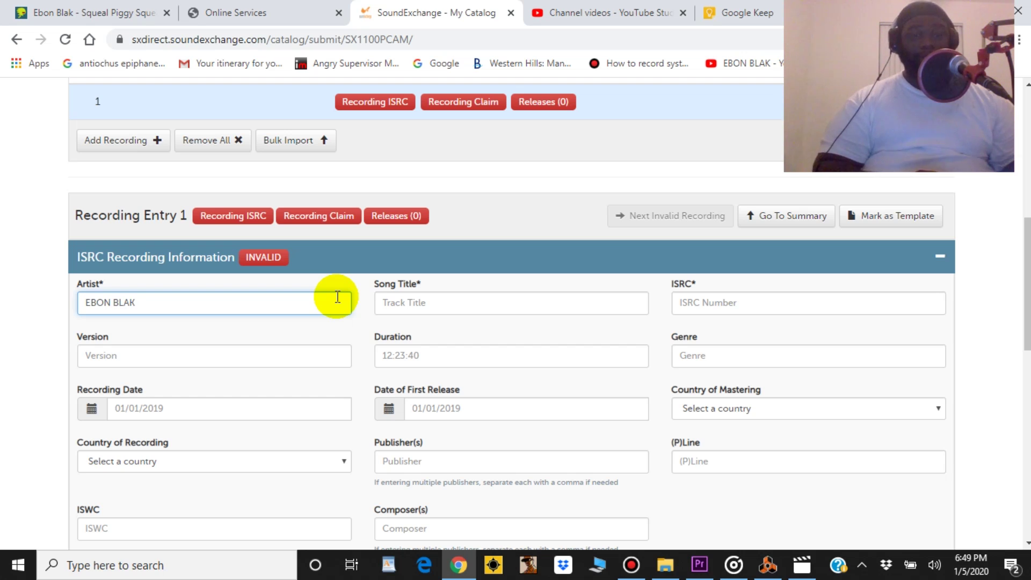
key("Tab")
type("SQUEAL PI")
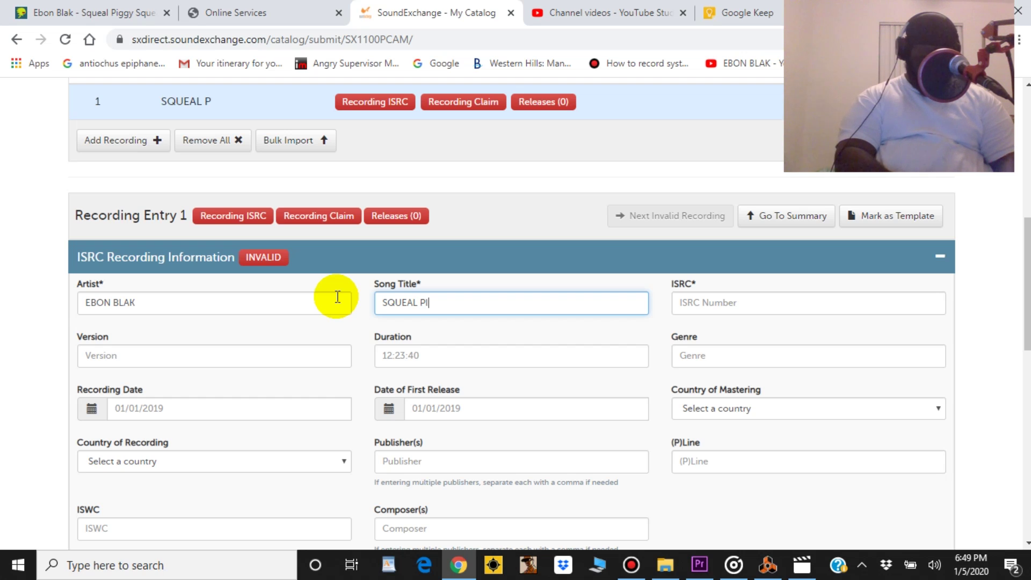
type("GGY ")
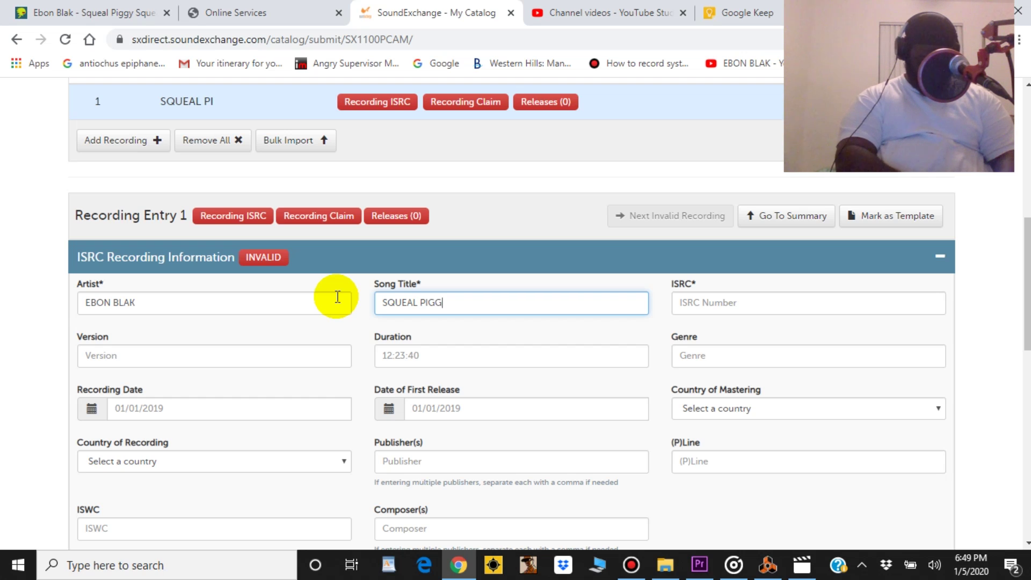
type("SQU")
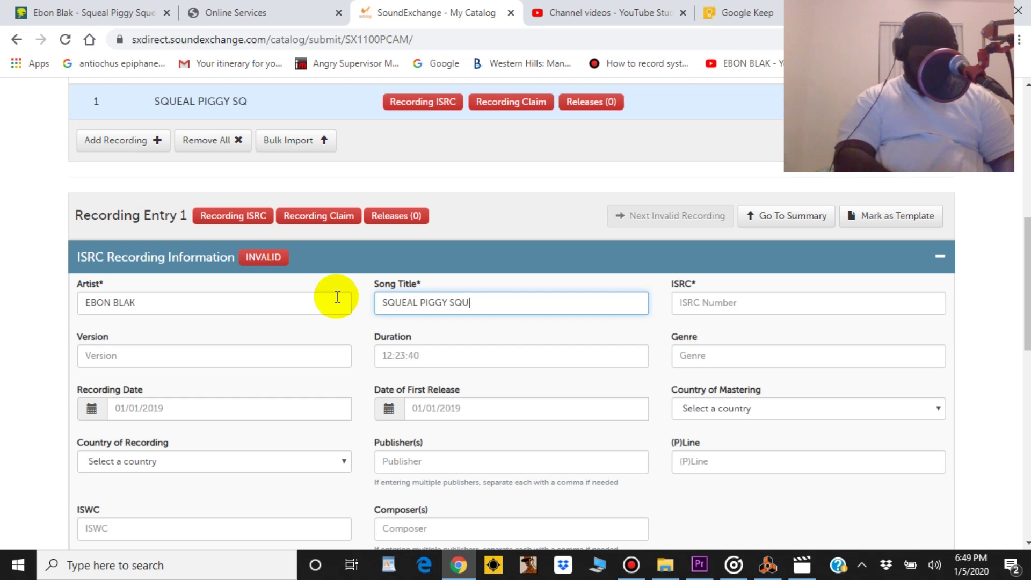
type("EAL")
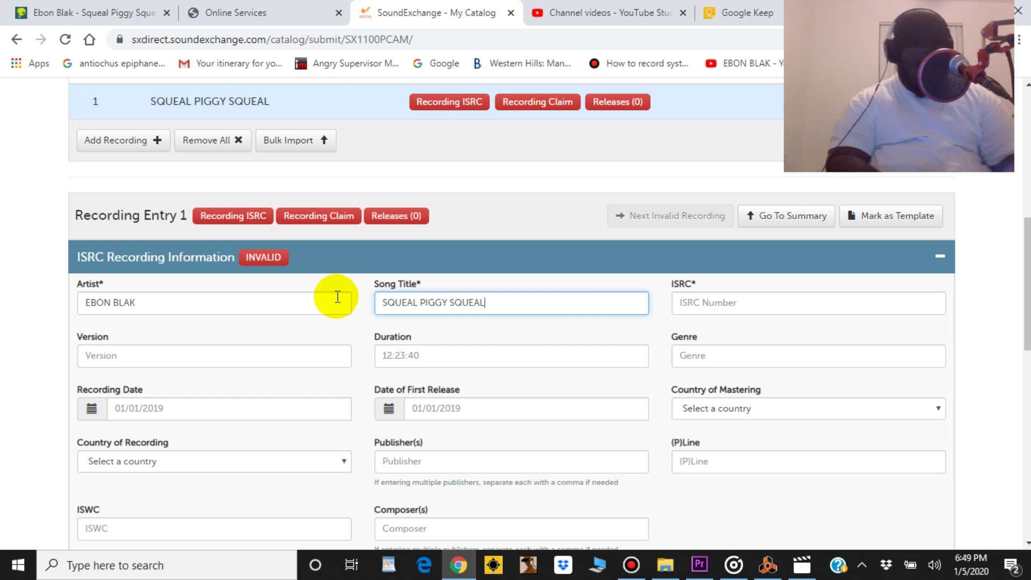
type(" INSTRU")
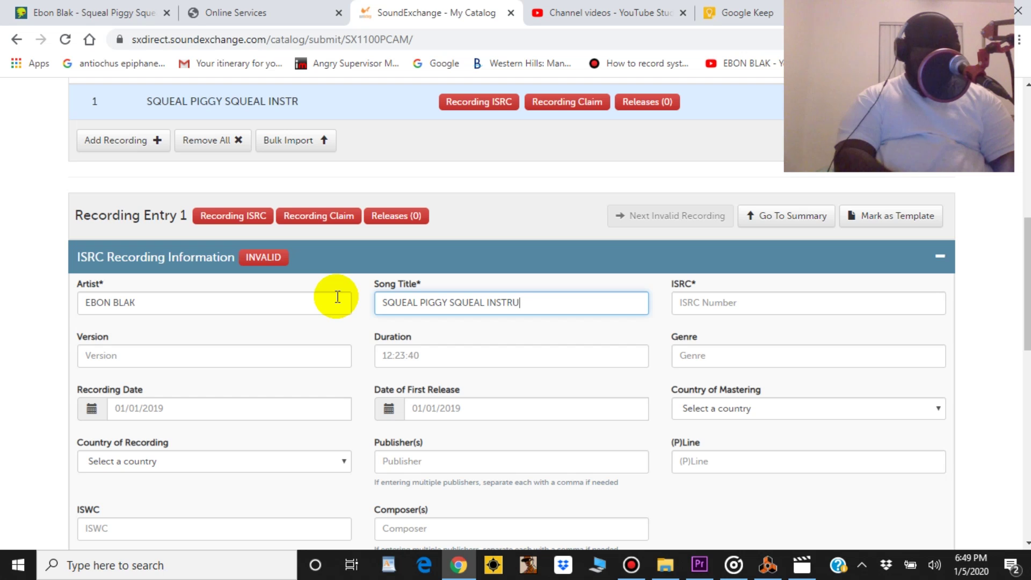
type("MENTAL")
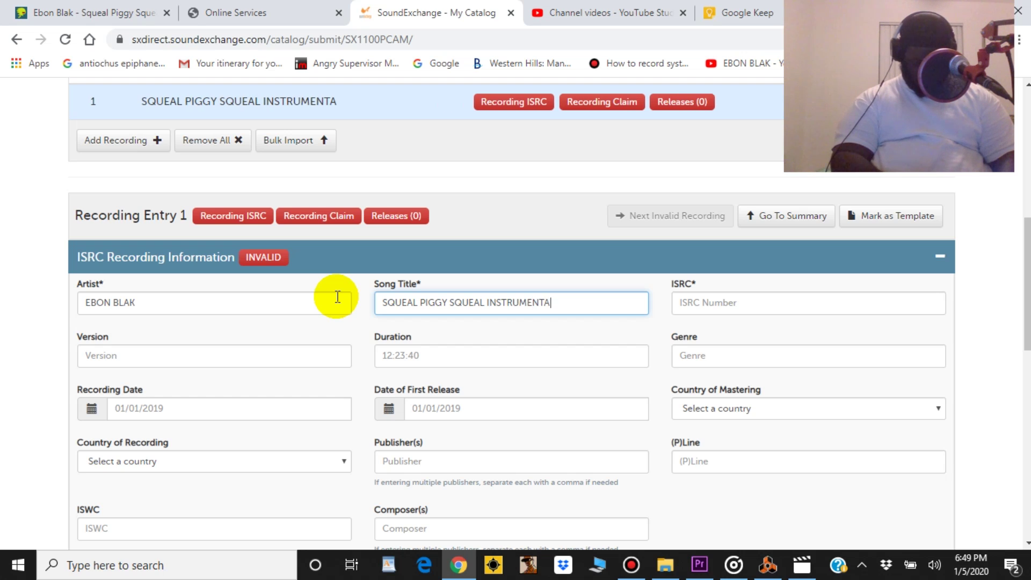
key("Tab")
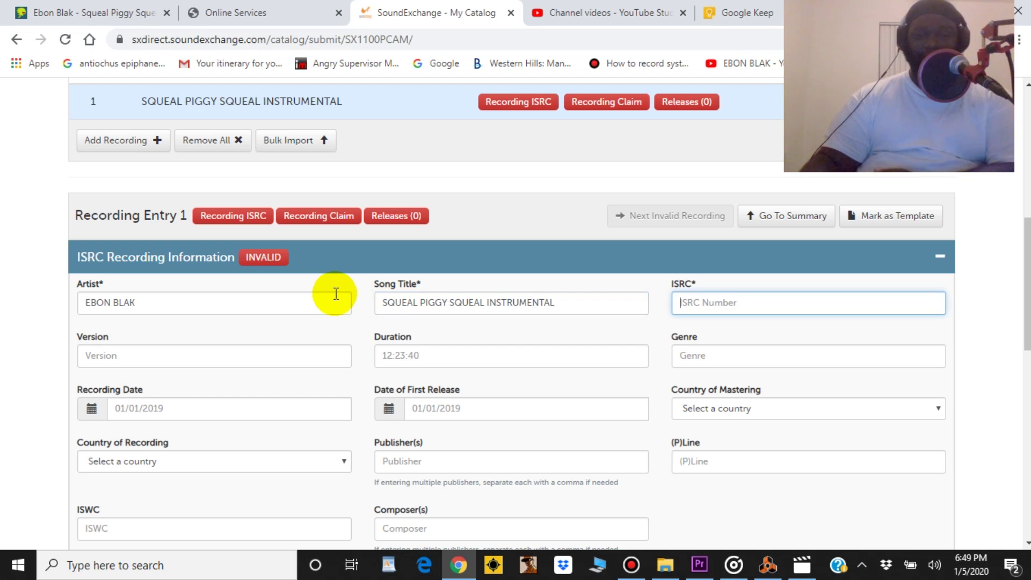
Step: Paste the copied DistroKid ISRC code into the recording's ISRC field
right_click(733, 303)
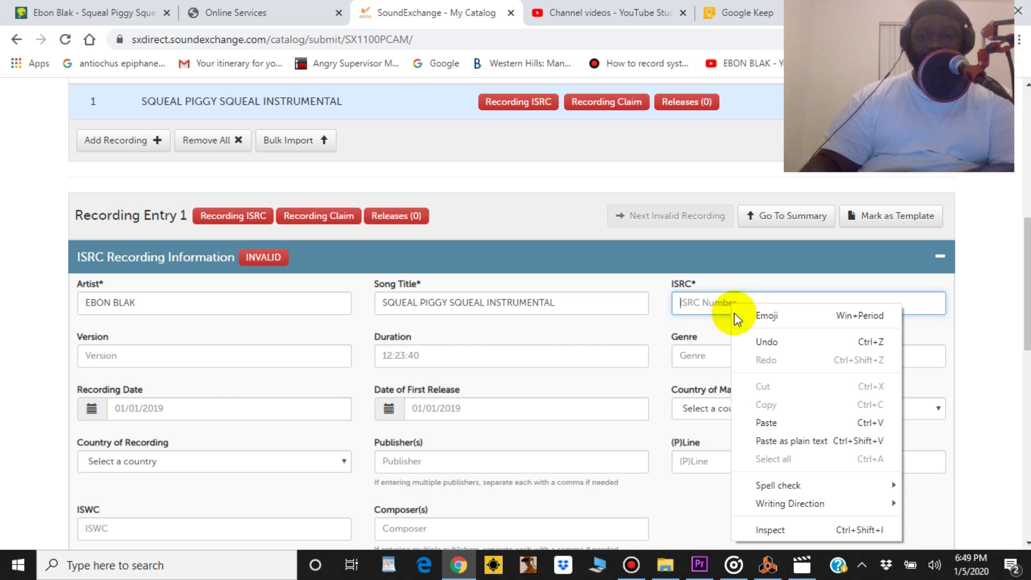
left_click(761, 429)
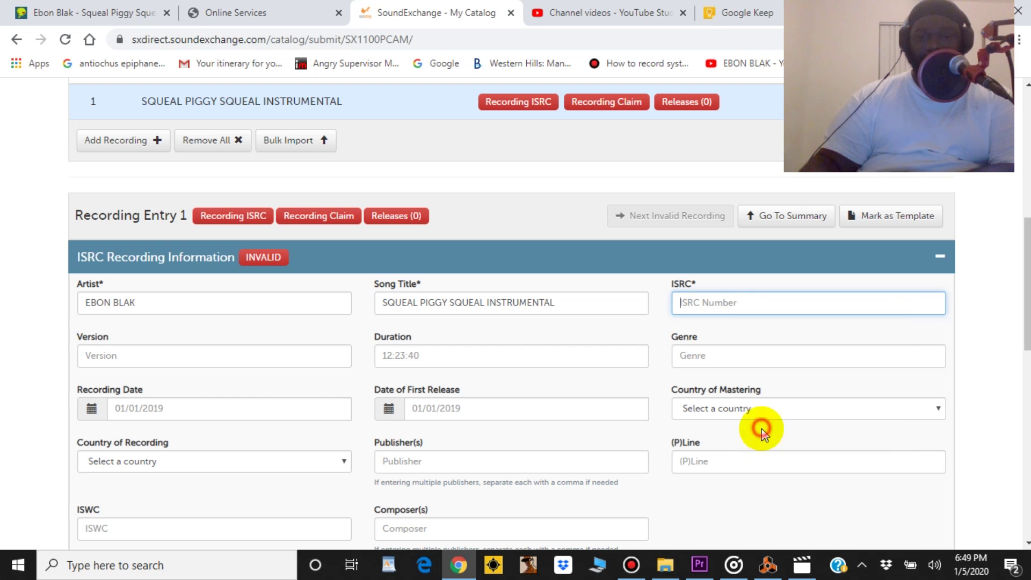
left_click(208, 356)
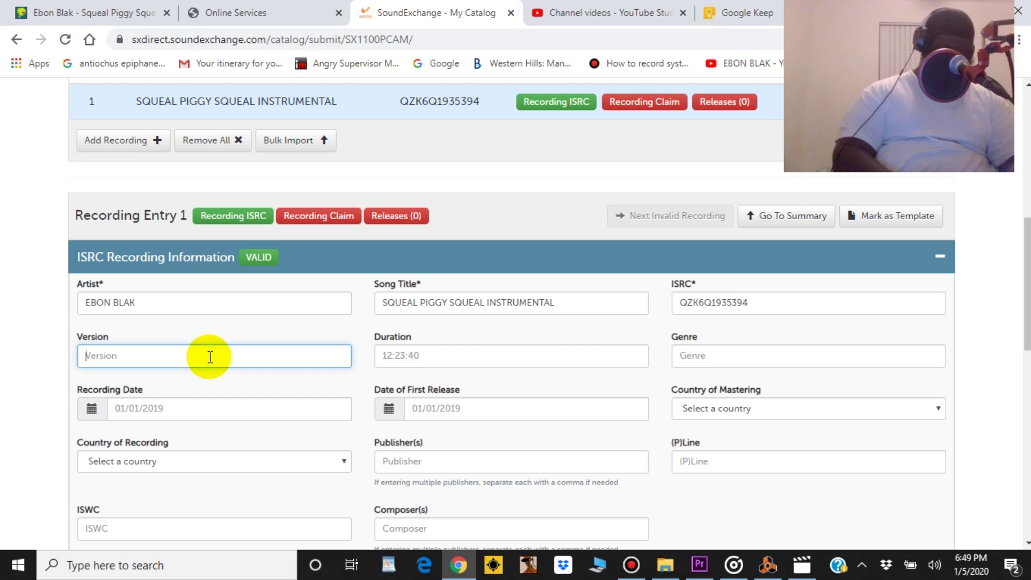
type("STUDIO/CLEAN")
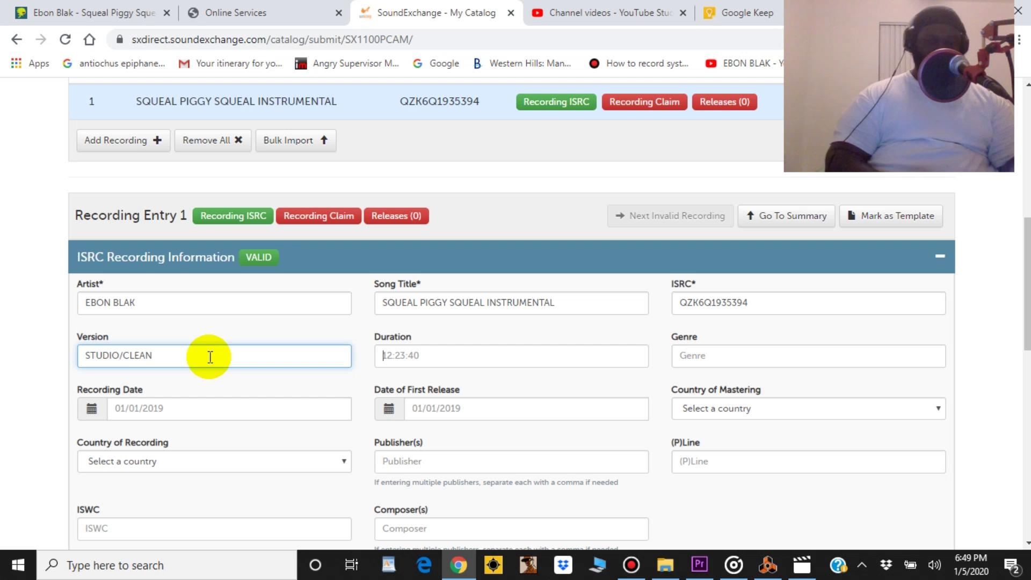
Step: Enter version STUDIO/CLEAN, duration 04:04:26 and genre HIPHOP
key("Tab")
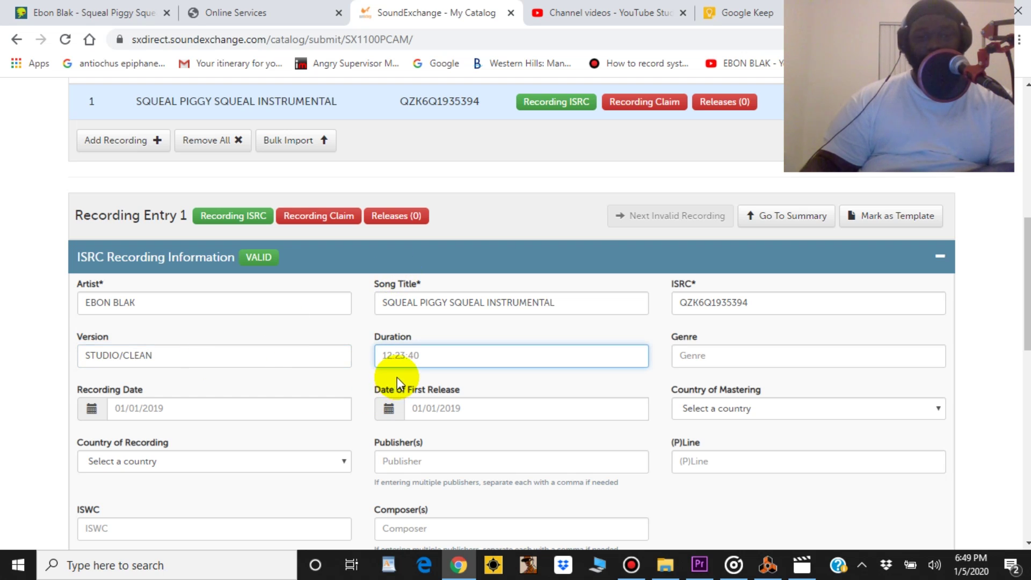
type("04")
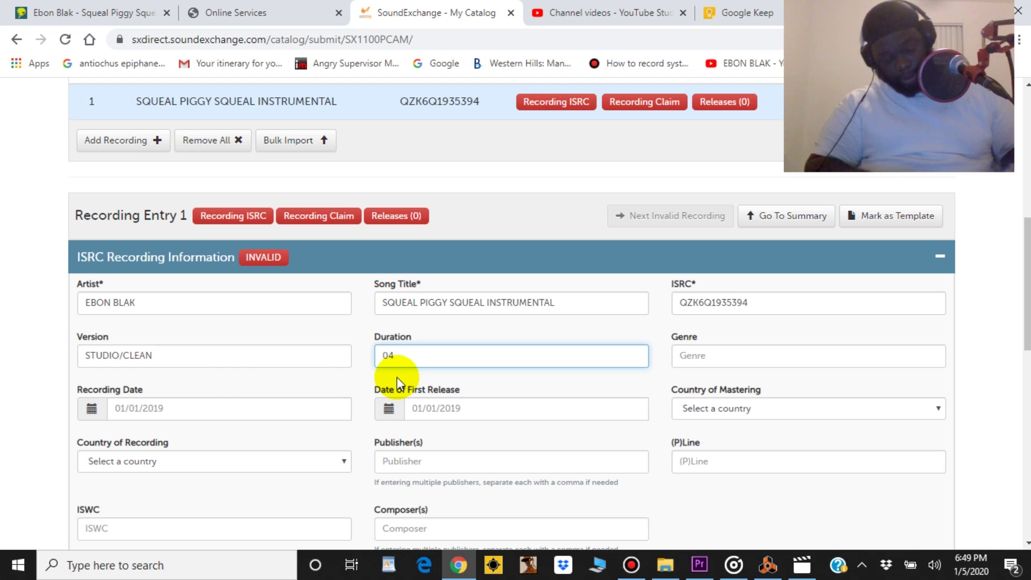
type(":0")
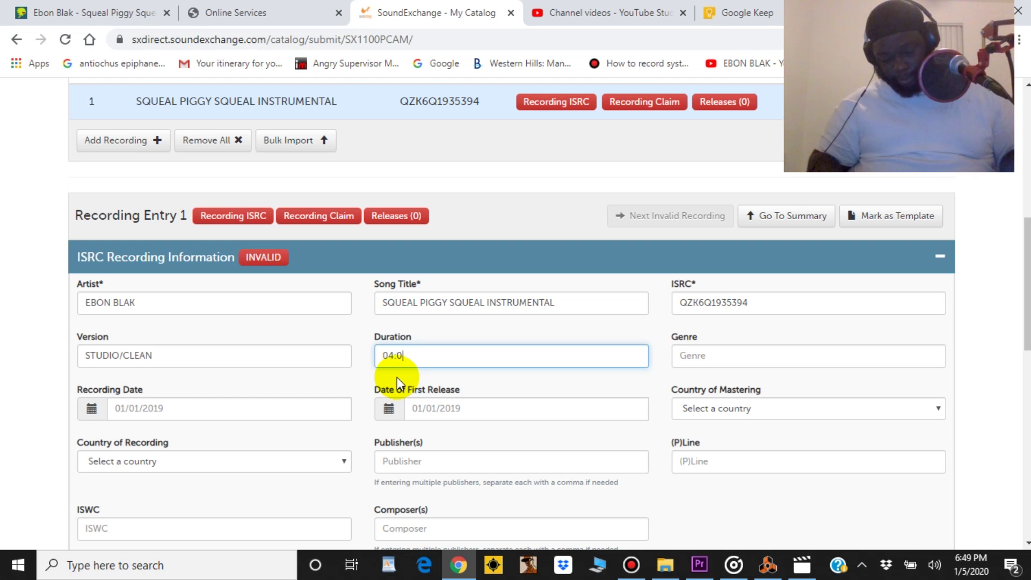
type("4:2")
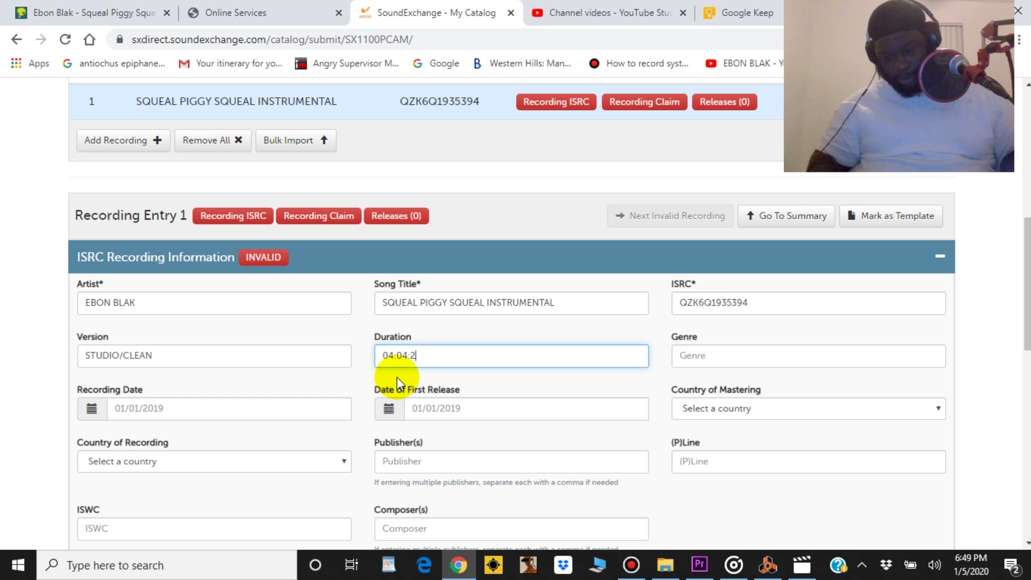
type("6")
key("Tab")
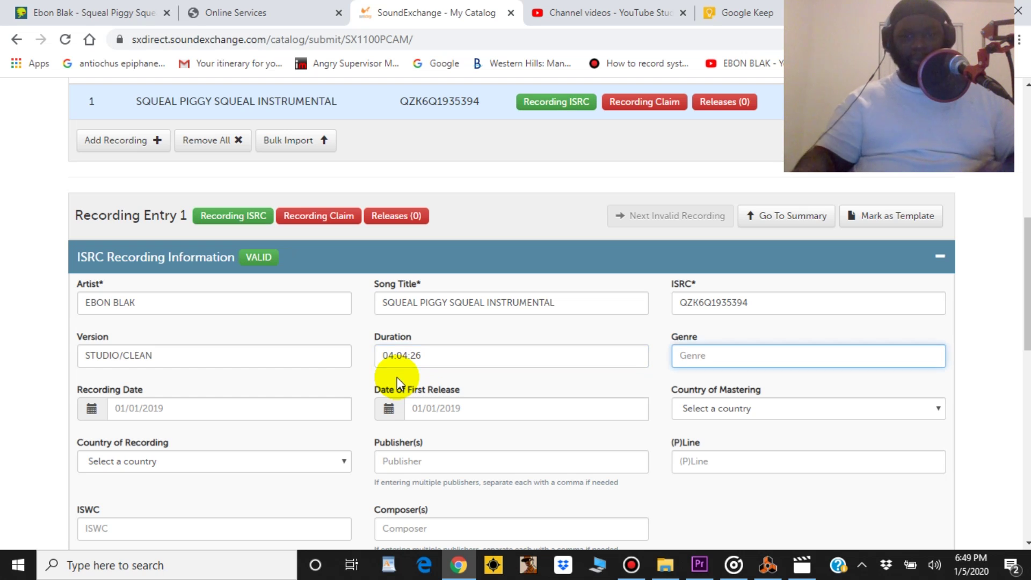
type("HI")
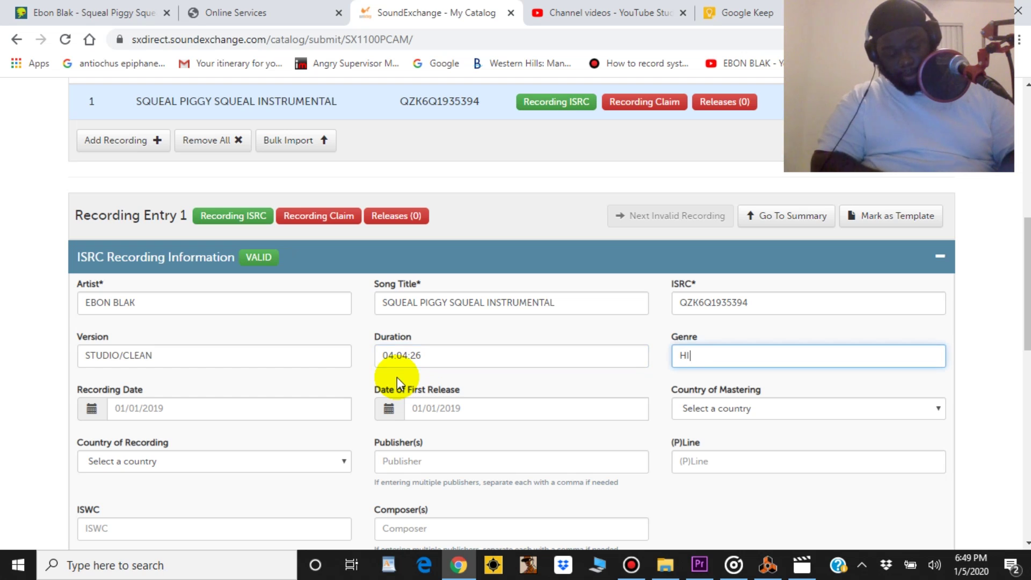
type("PHOP")
key("Tab")
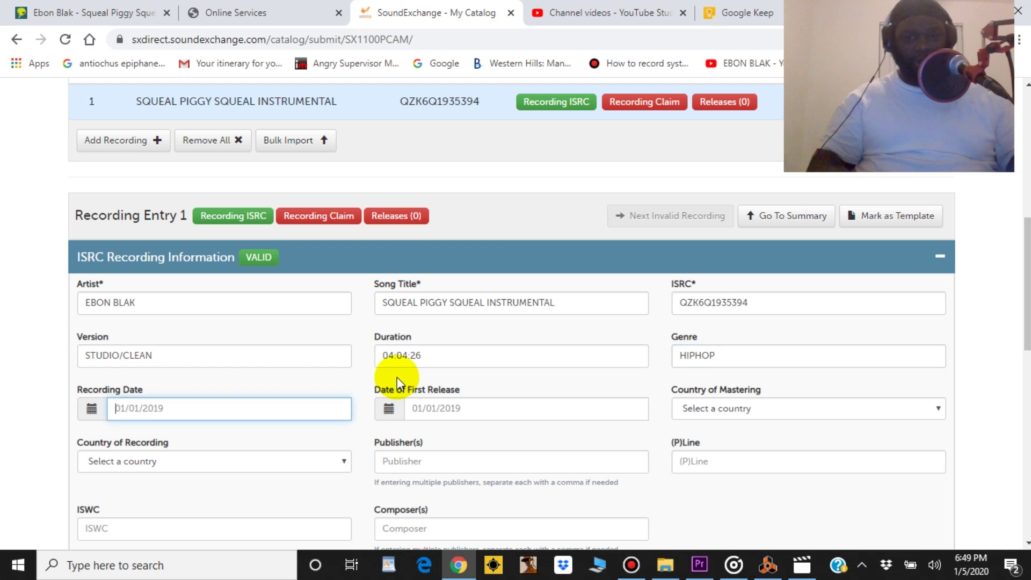
Step: Pick December 1, 2019 as the recording date from the calendar
left_click(91, 408)
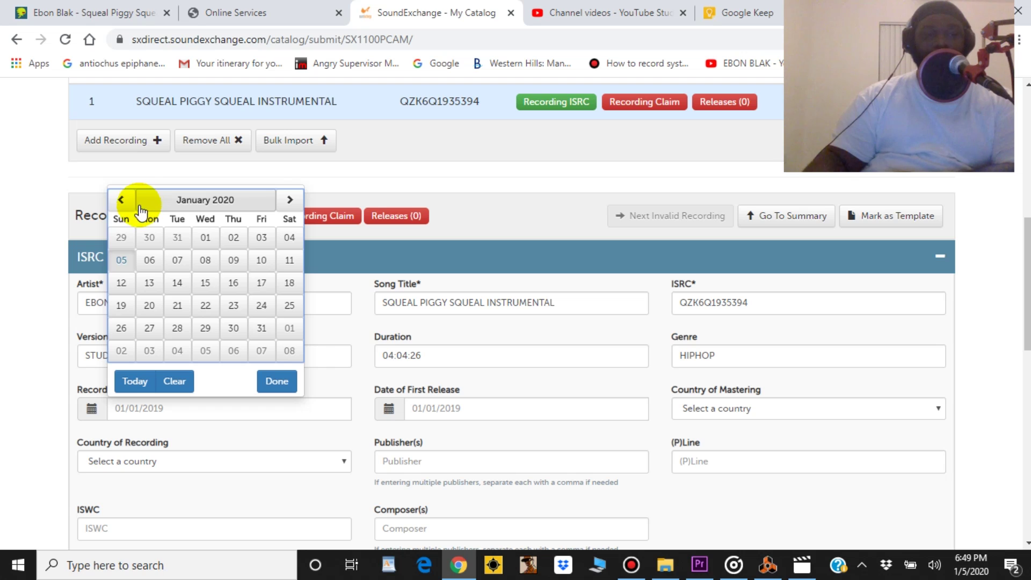
left_click(121, 200)
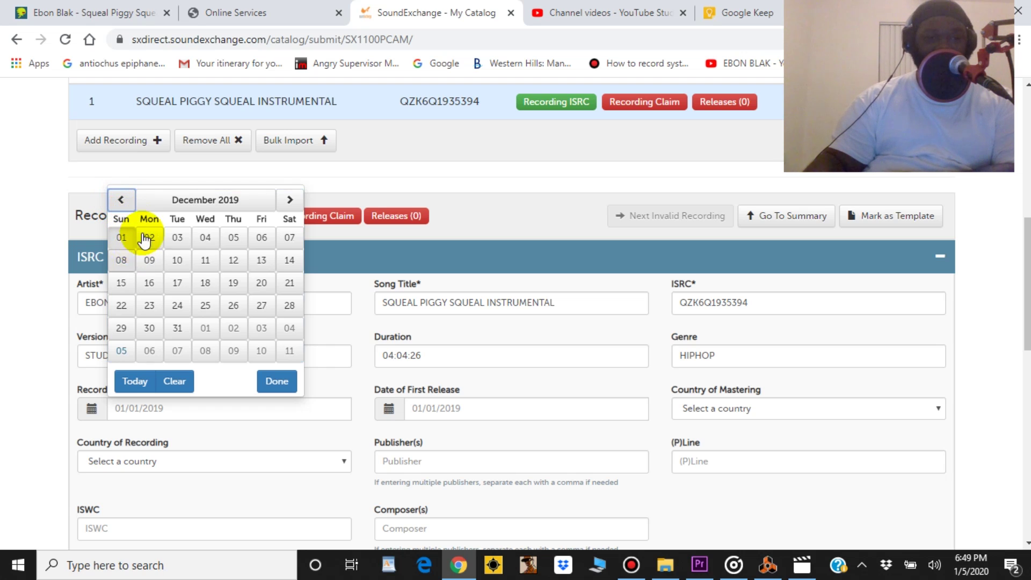
left_click(121, 237)
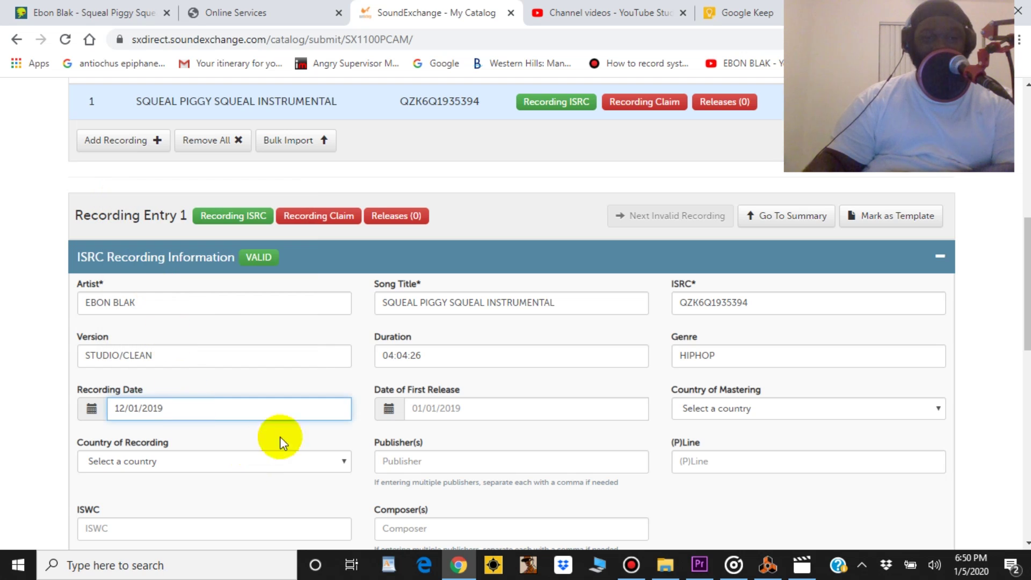
Step: Bring the first-release calendar to February 2020 after checking DistroKid's release date
left_click(392, 410)
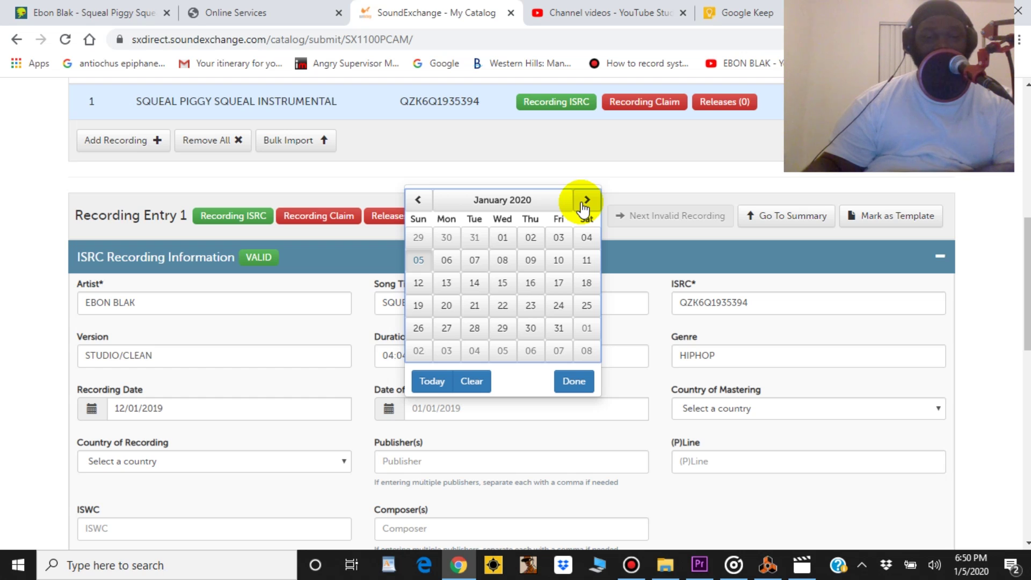
left_click(586, 200)
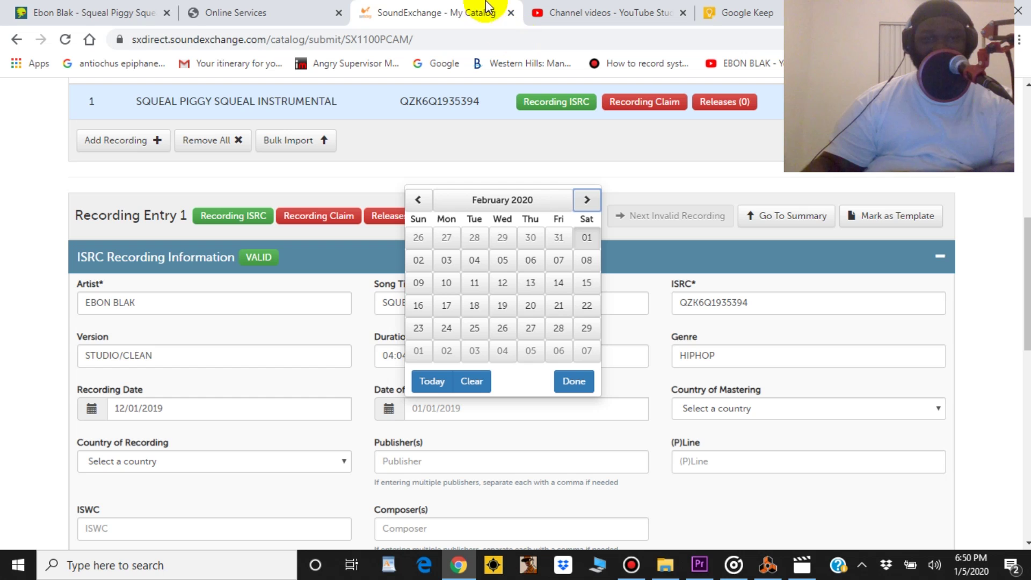
left_click(109, 13)
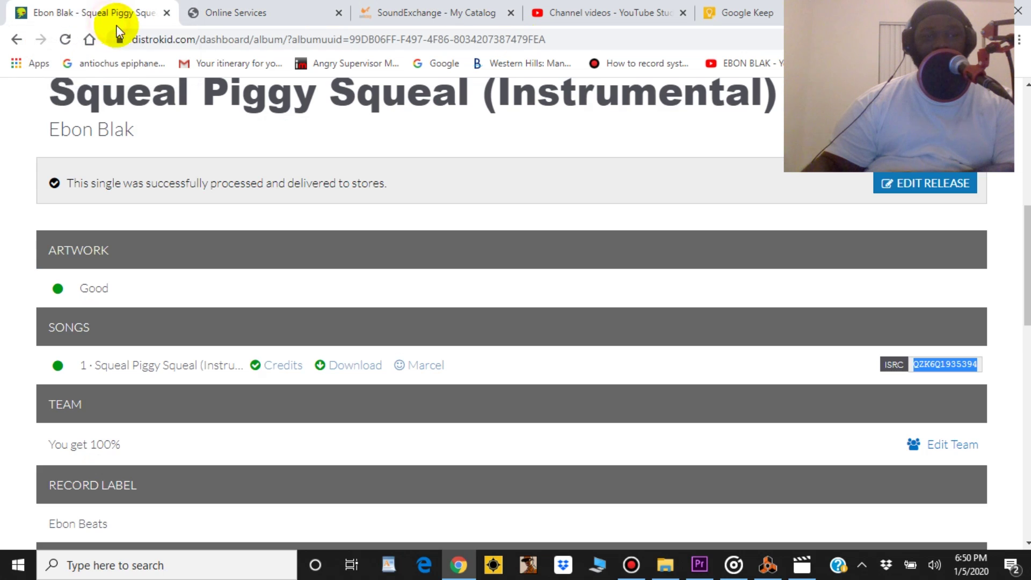
scroll(274, 411, "up", 5)
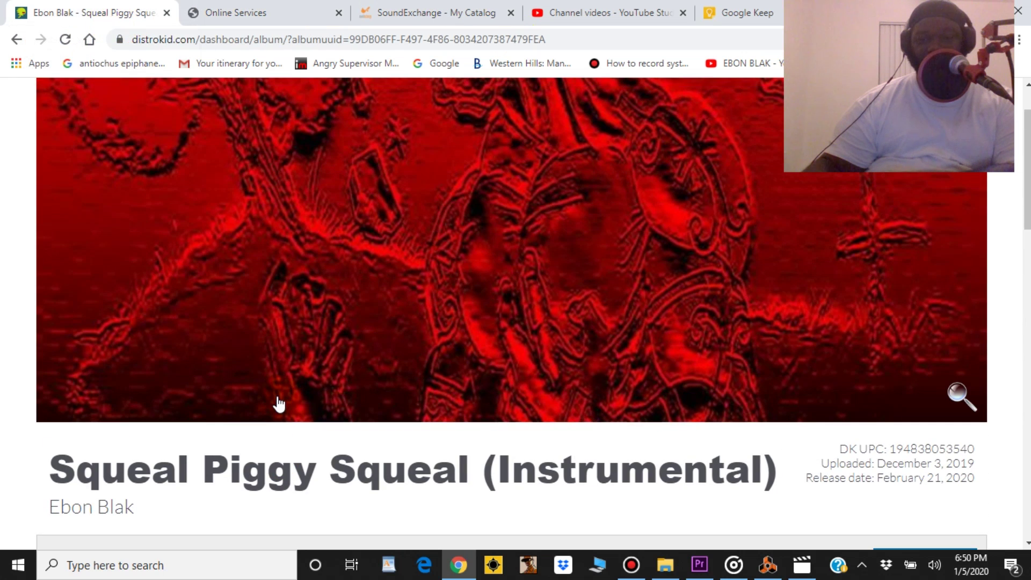
scroll(278, 403, "down", 4)
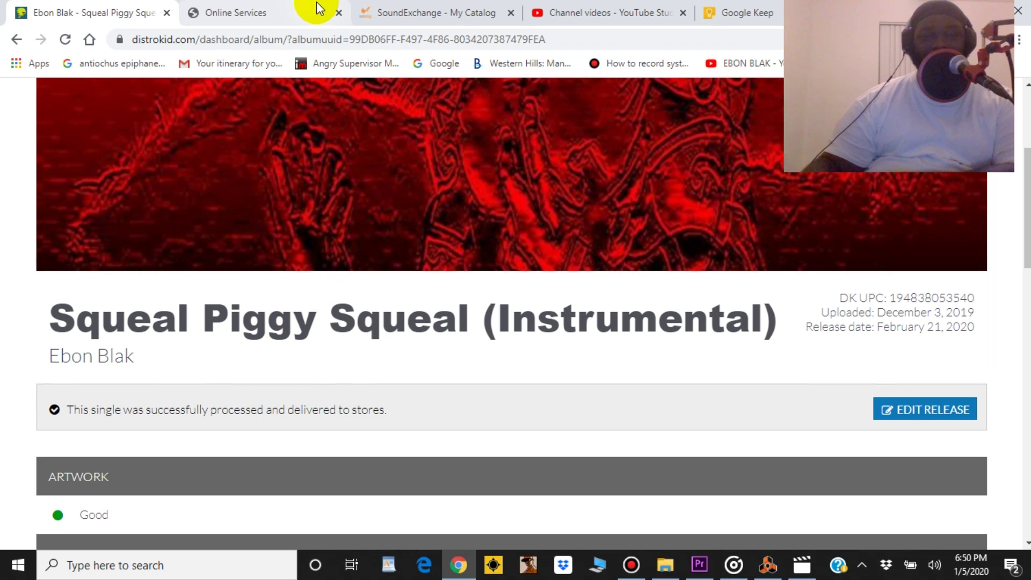
left_click(301, 11)
left_click(419, 12)
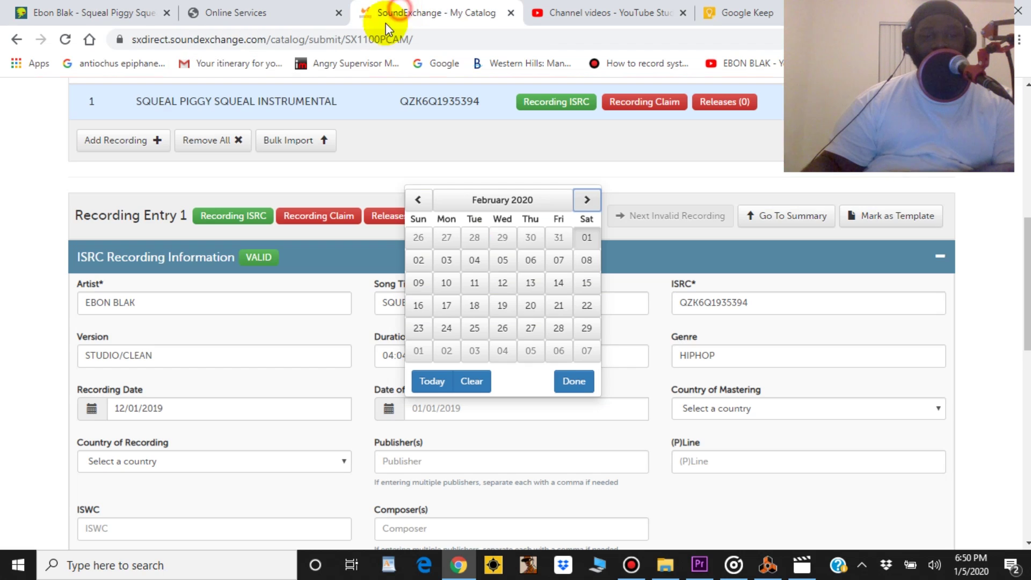
Step: Pick February 21, 2020 as first release and United States for mastering and recording
left_click(558, 305)
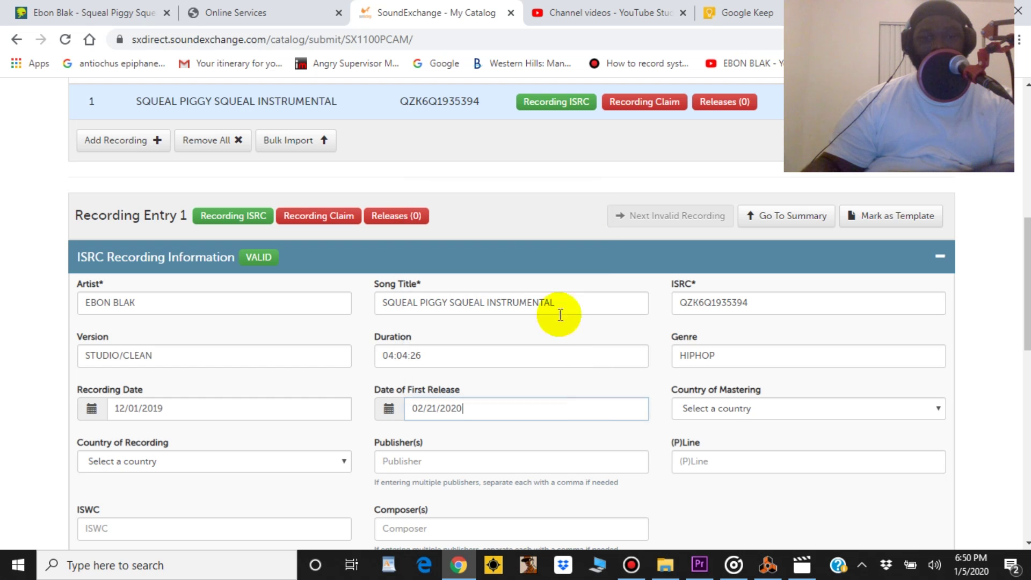
scroll(553, 353, "down", 2)
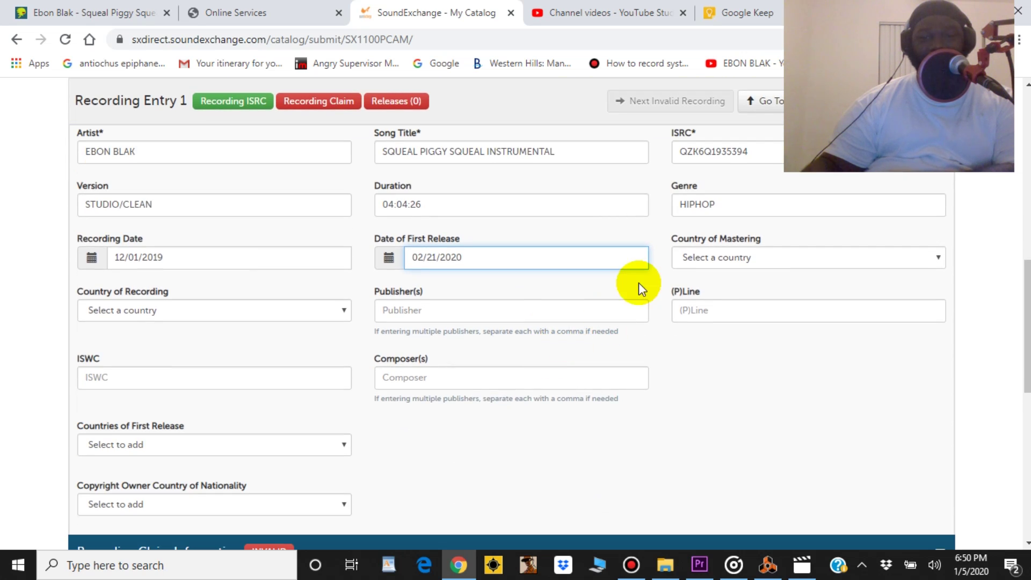
left_click(748, 258)
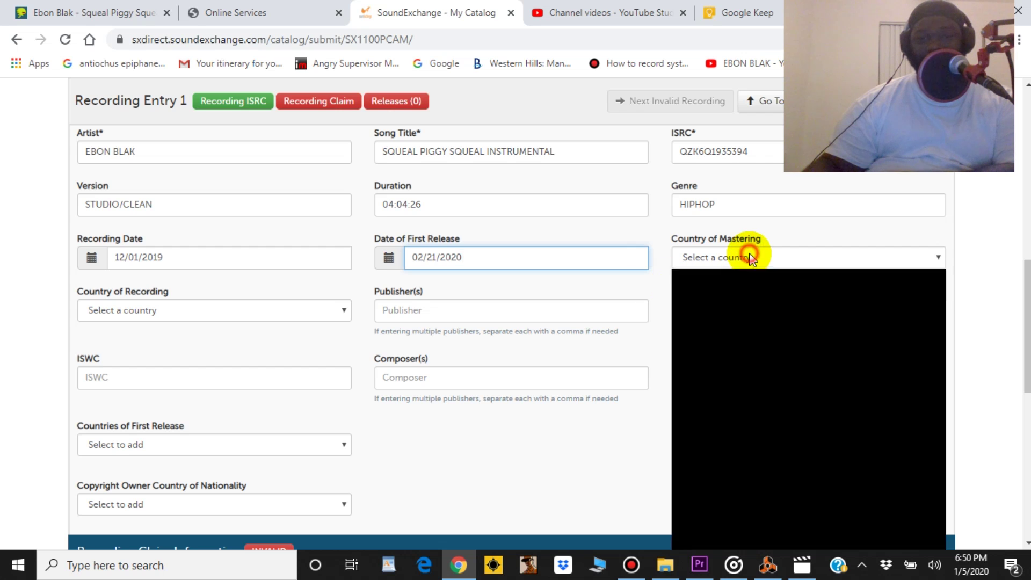
left_click(727, 304)
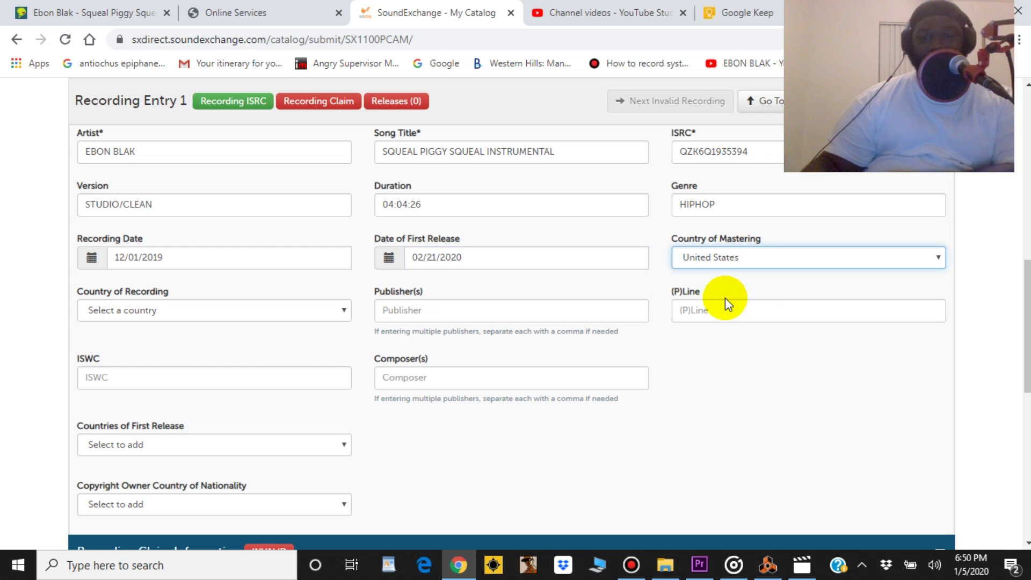
scroll(725, 297, "down", 1)
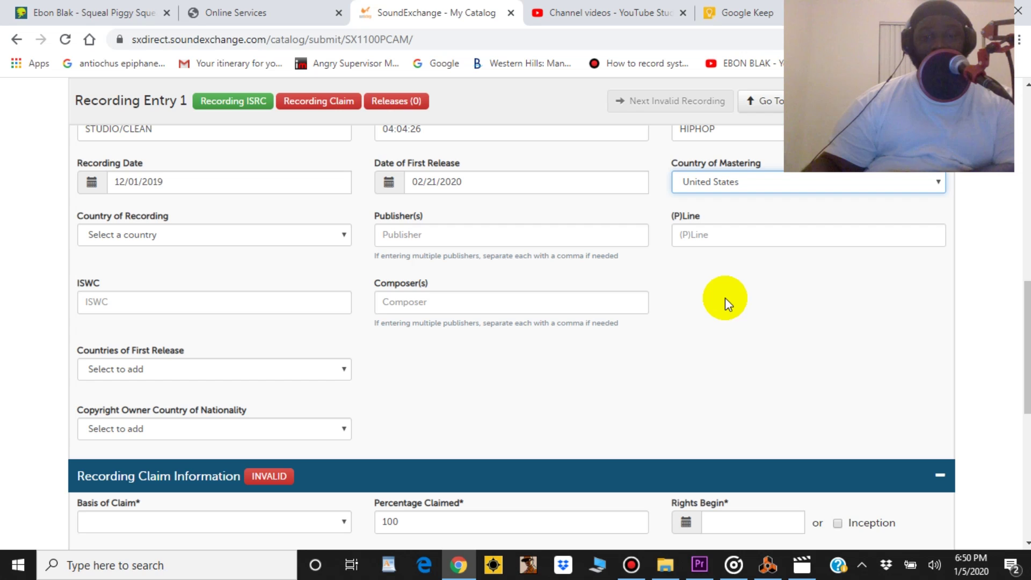
left_click(286, 238)
Step: Confirm United States as recording country, then enter publisher EBON BEATS and P-line (C) 2020 EBON BEATS
left_click(238, 284)
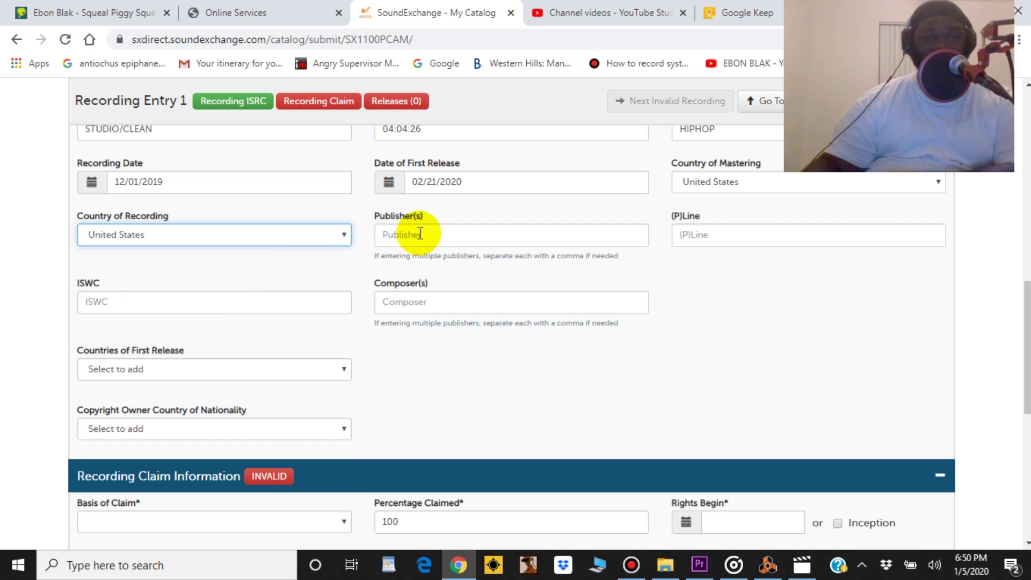
left_click(419, 234)
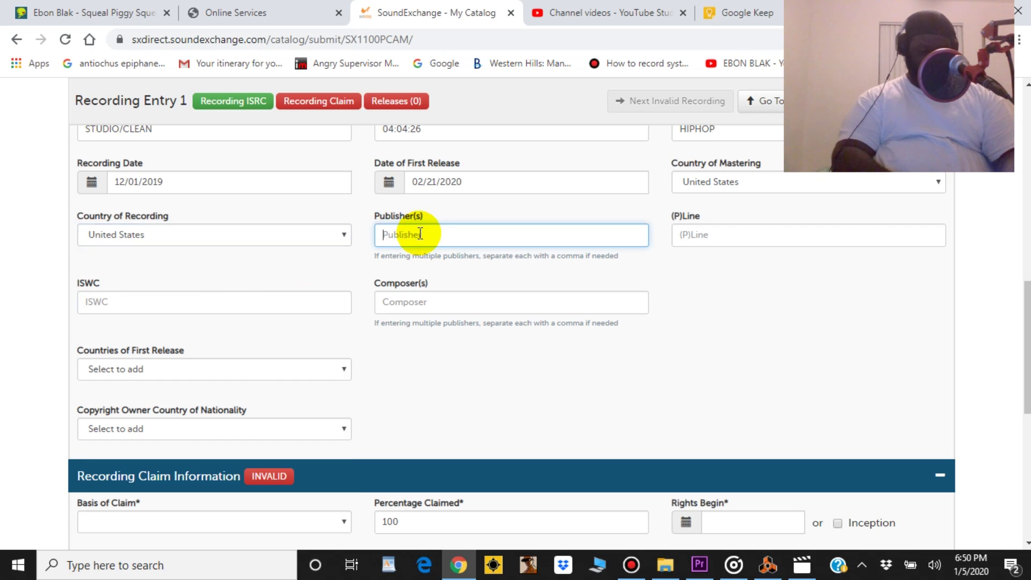
type("EBON BE")
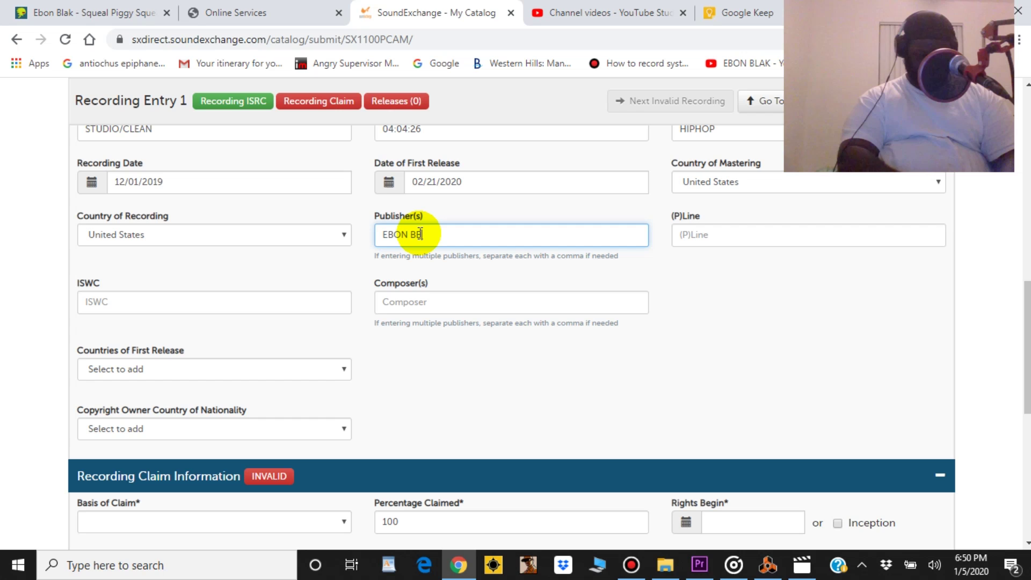
type("ATS")
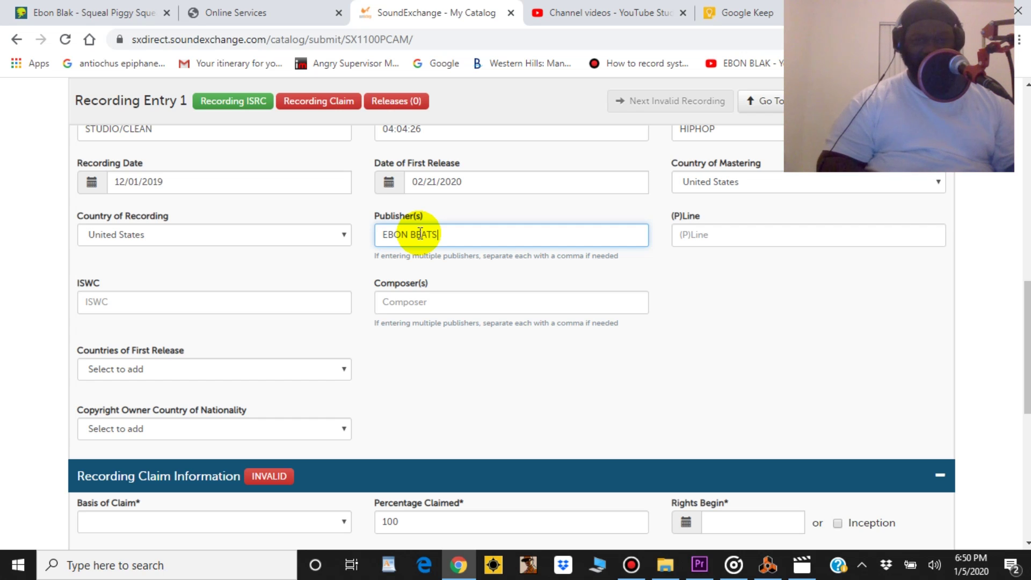
key("Tab")
type("(C")
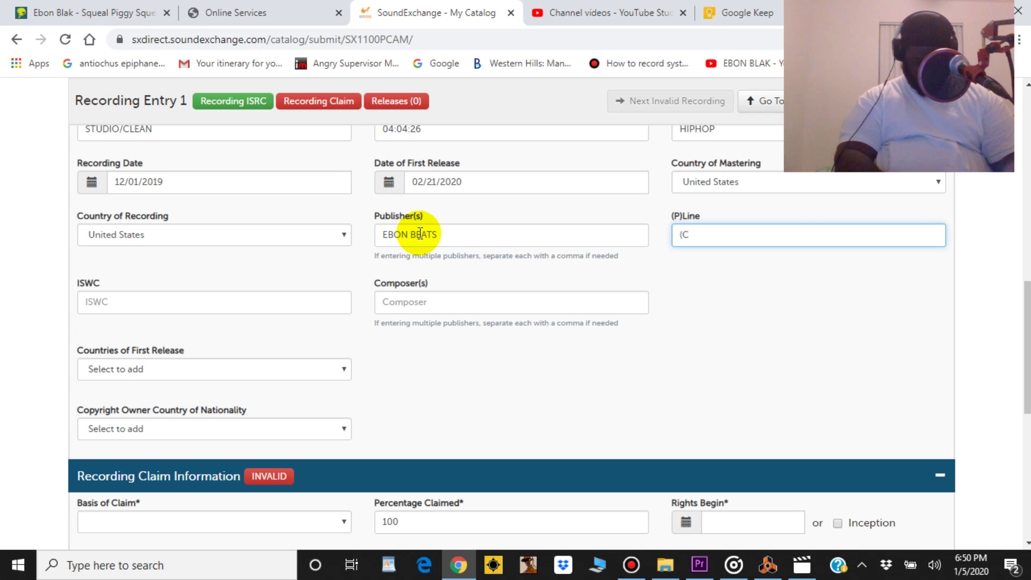
type(") 2020")
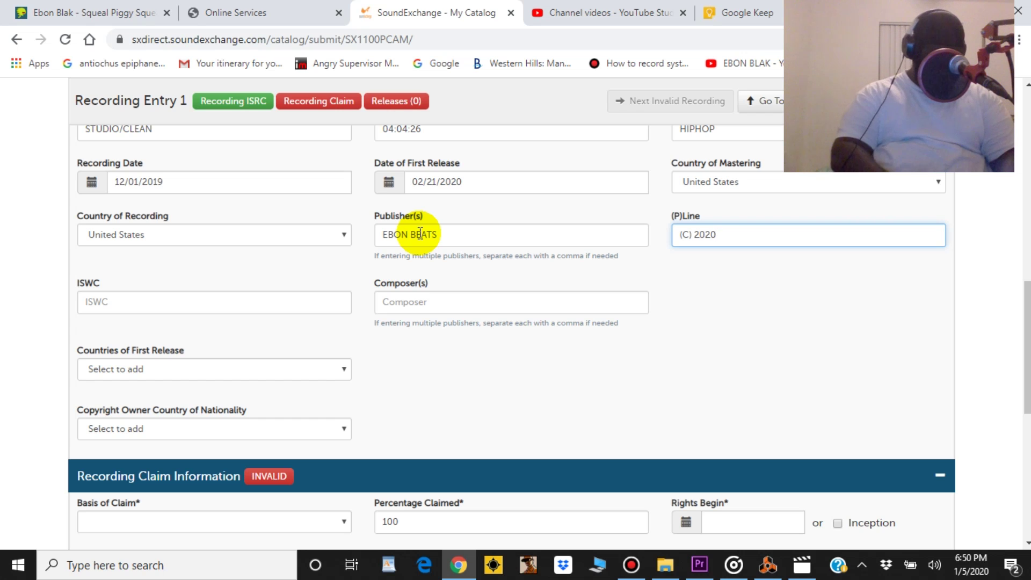
type(" EBON BE")
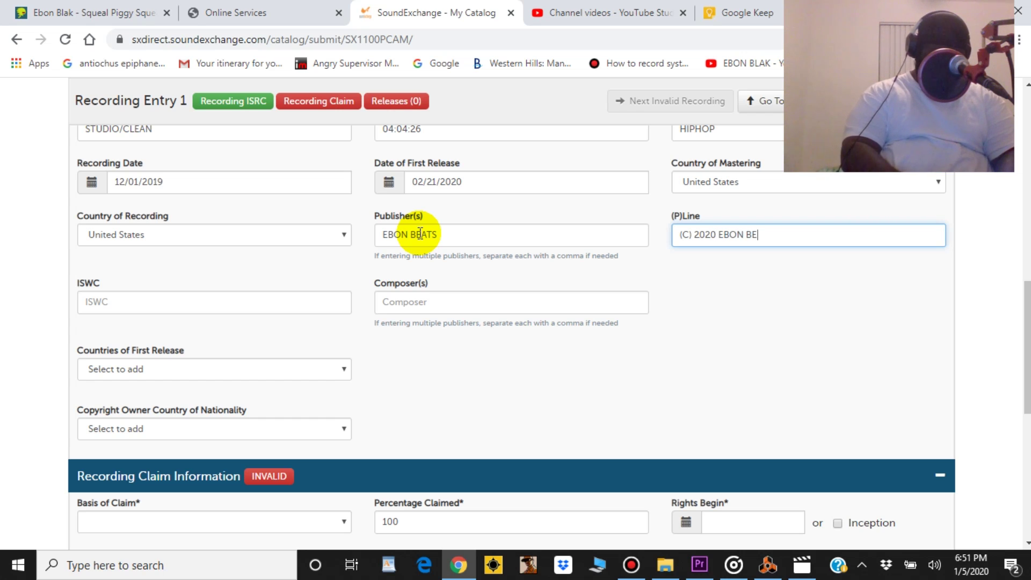
type("S")
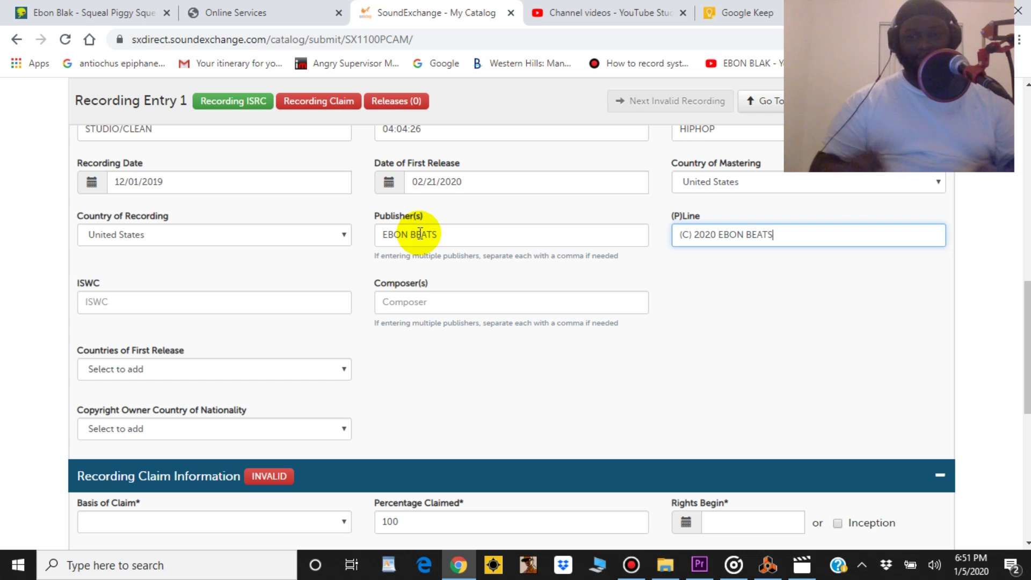
left_click(321, 304)
Step: Copy ISWC T-930.790.585-7 from the SQUEAL PIGGY SQUEAL INSTRUMENTAL work details in BMI
left_click(289, 13)
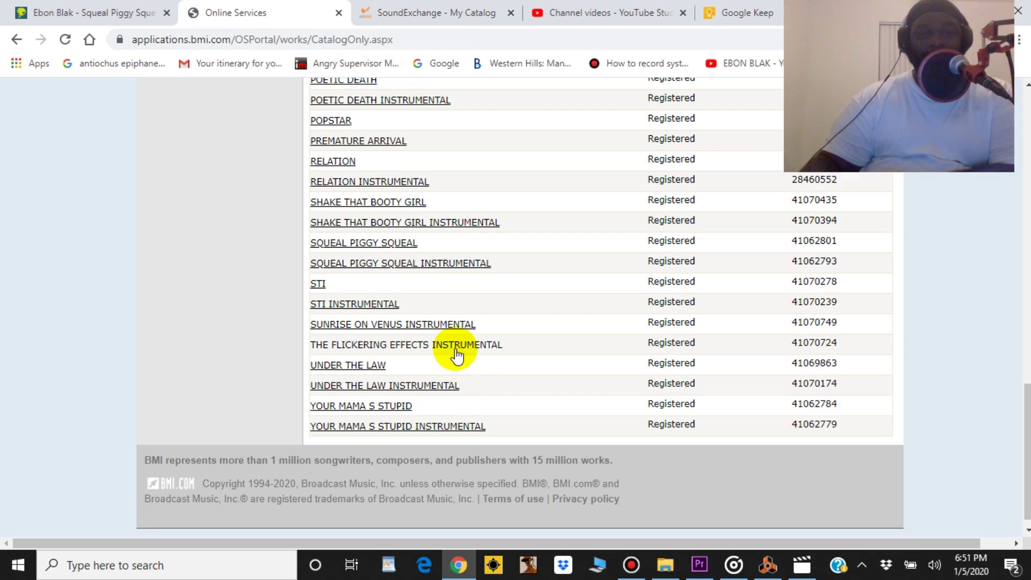
scroll(457, 355, "up", 3)
scroll(457, 354, "down", 3)
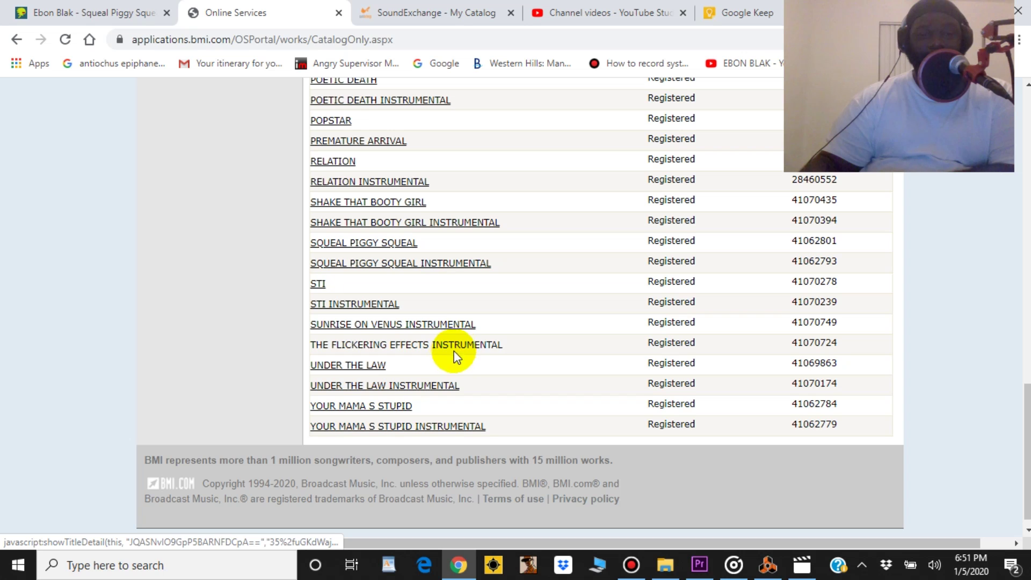
left_click(436, 264)
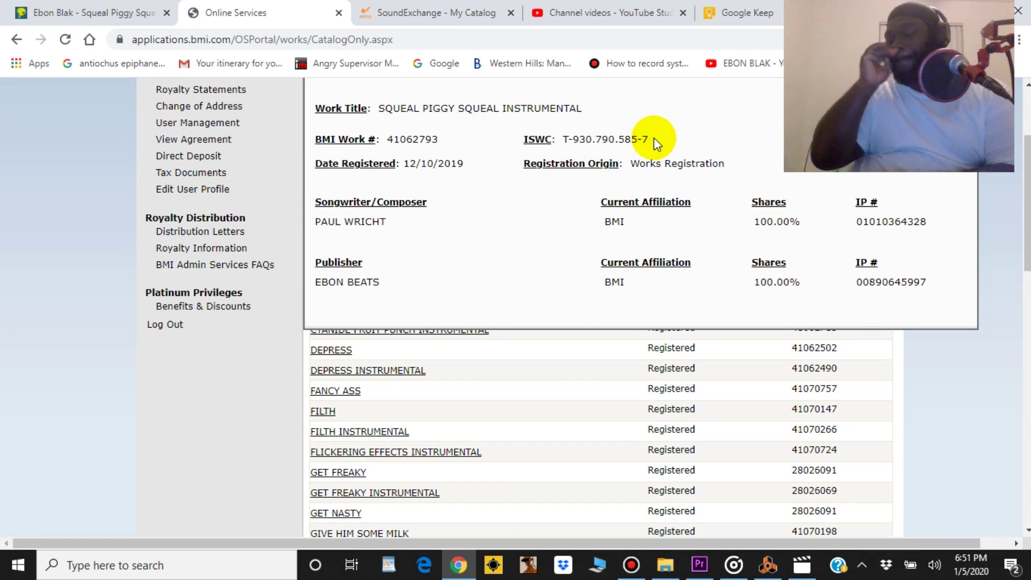
left_click_drag(649, 139, 568, 139)
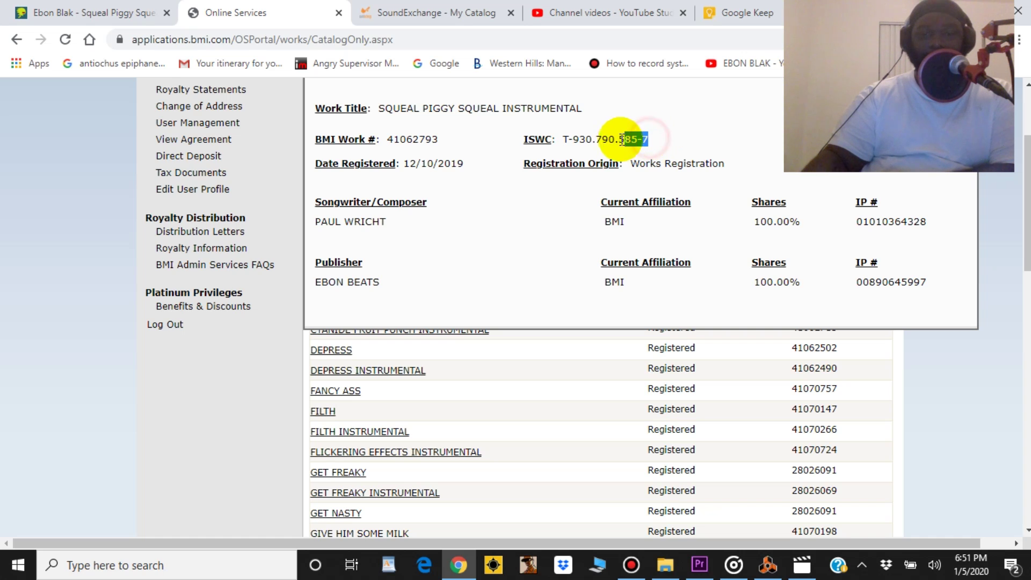
right_click(579, 138)
left_click(596, 155)
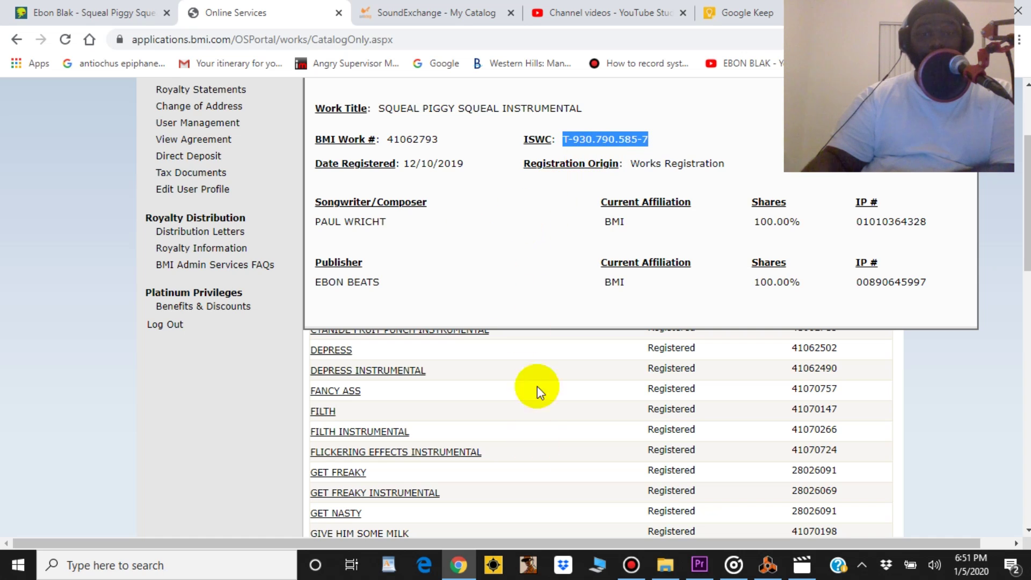
left_click(456, 17)
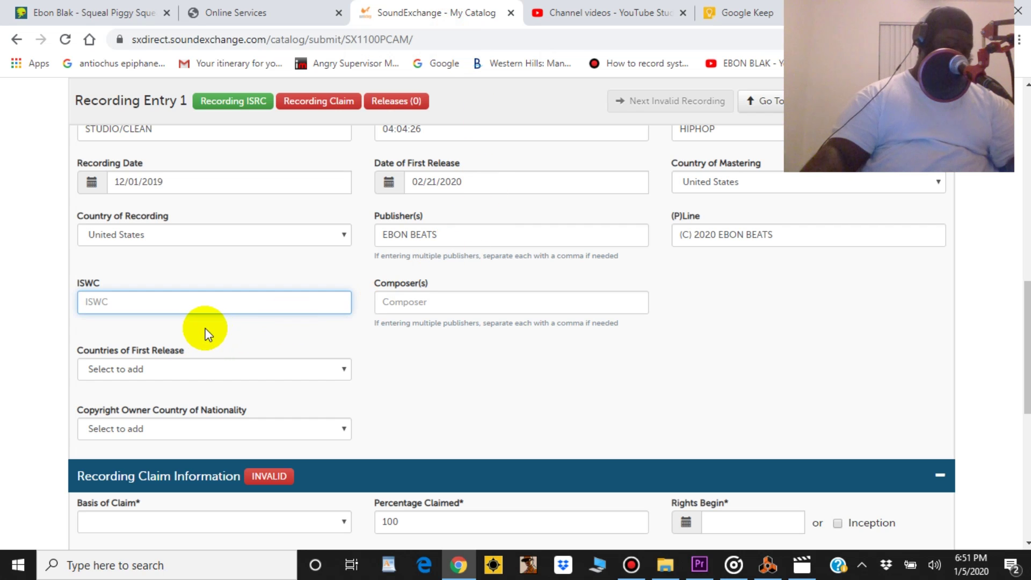
Step: Paste ISWC T-930.790.585-7 and choose Wricht Paul from the composer suggestions
key("ctrl+v")
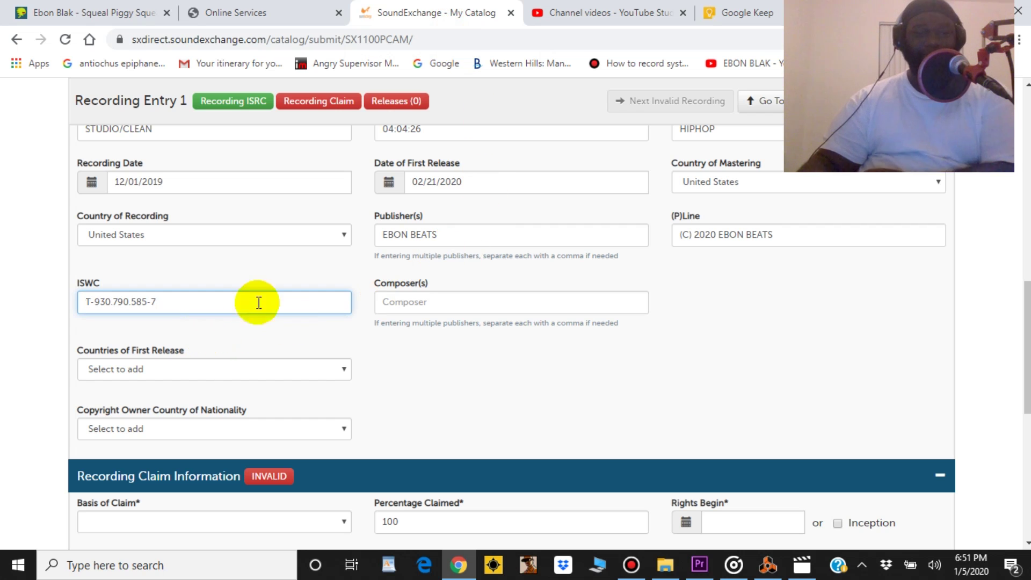
left_click(392, 304)
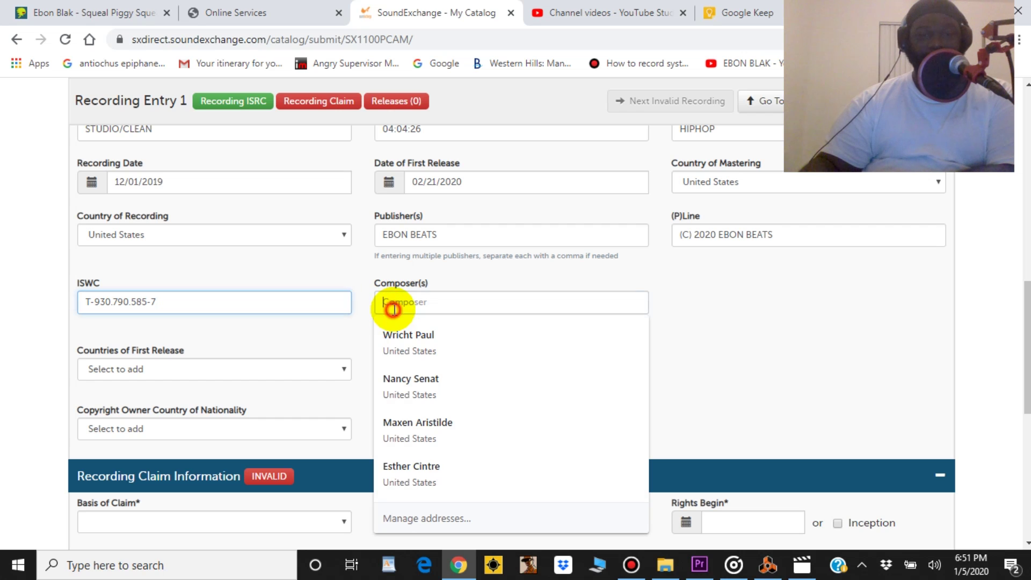
left_click(404, 336)
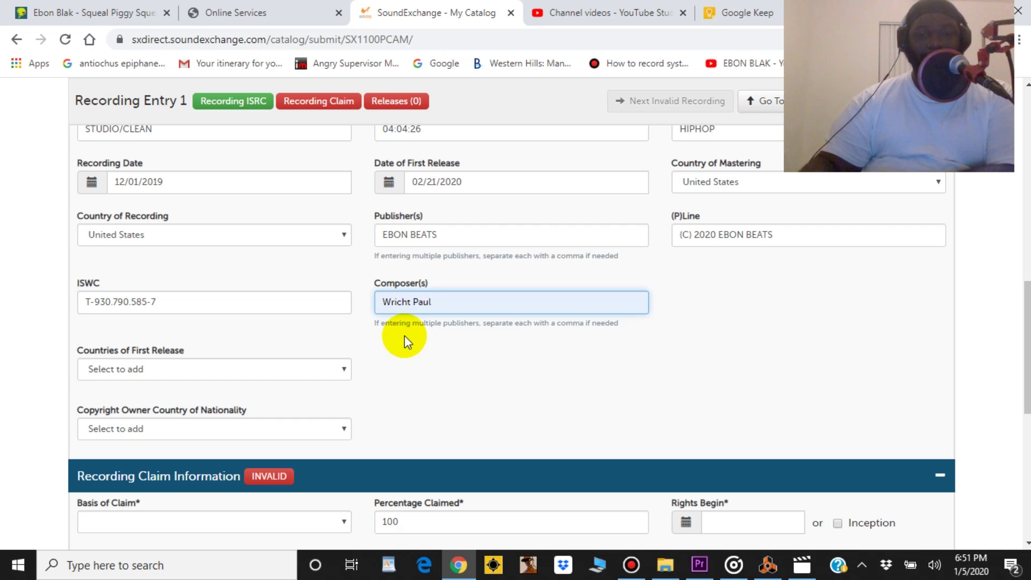
scroll(405, 336, "down", 2)
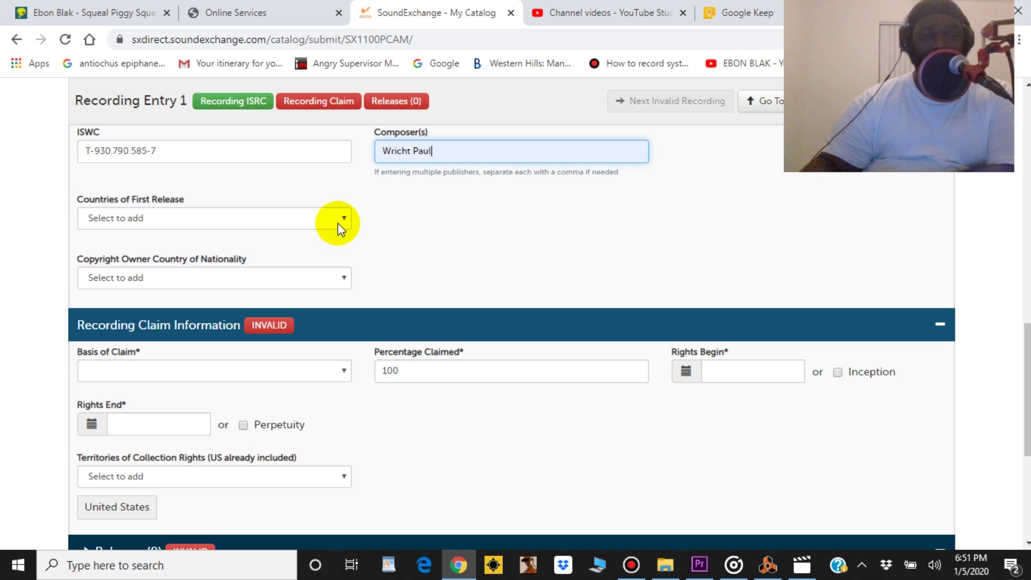
left_click(338, 223)
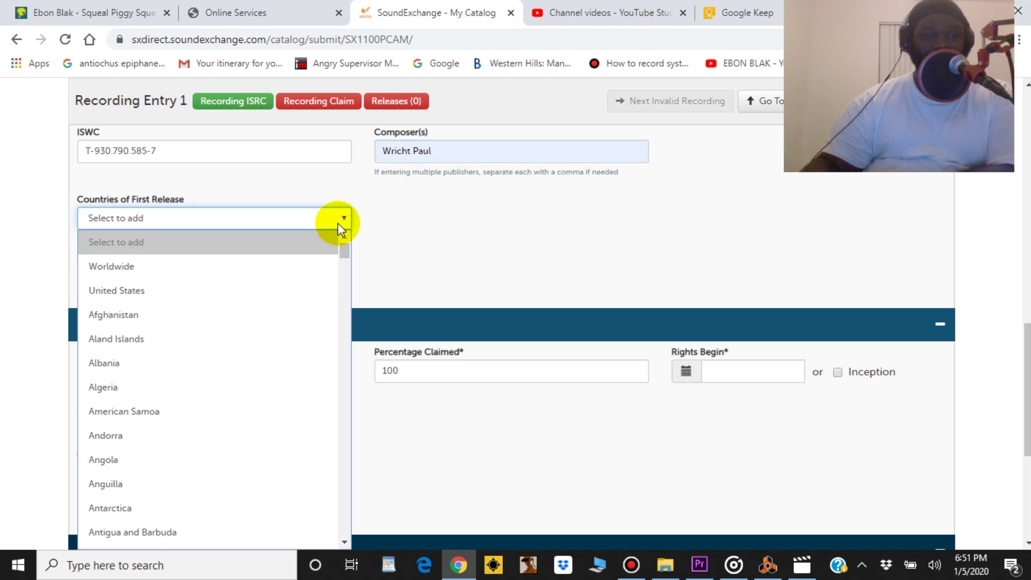
Step: Set first release to Worldwide and copyright owner nationality to United States
left_click(300, 266)
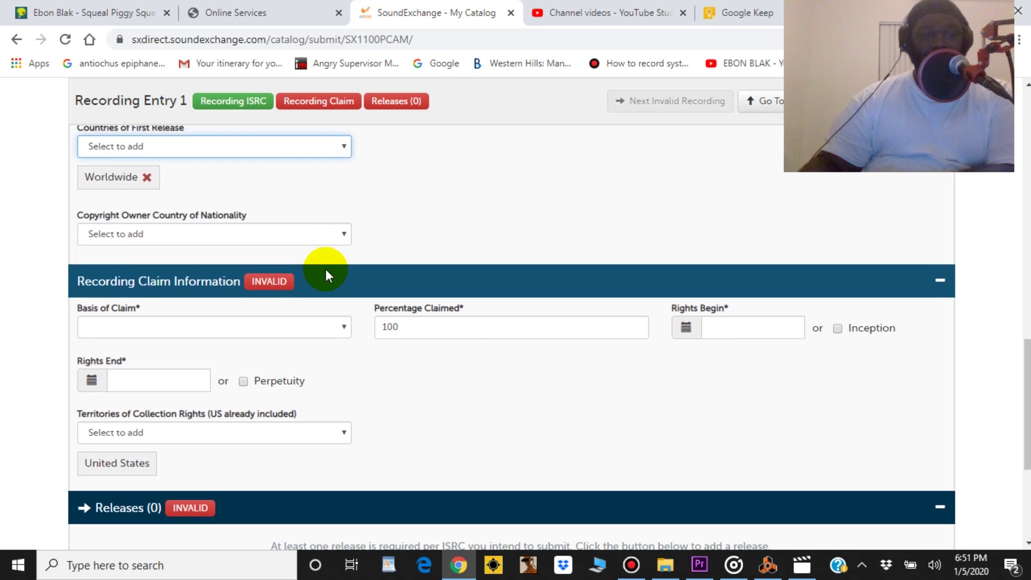
scroll(325, 269, "down", 1)
scroll(337, 248, "up", 1)
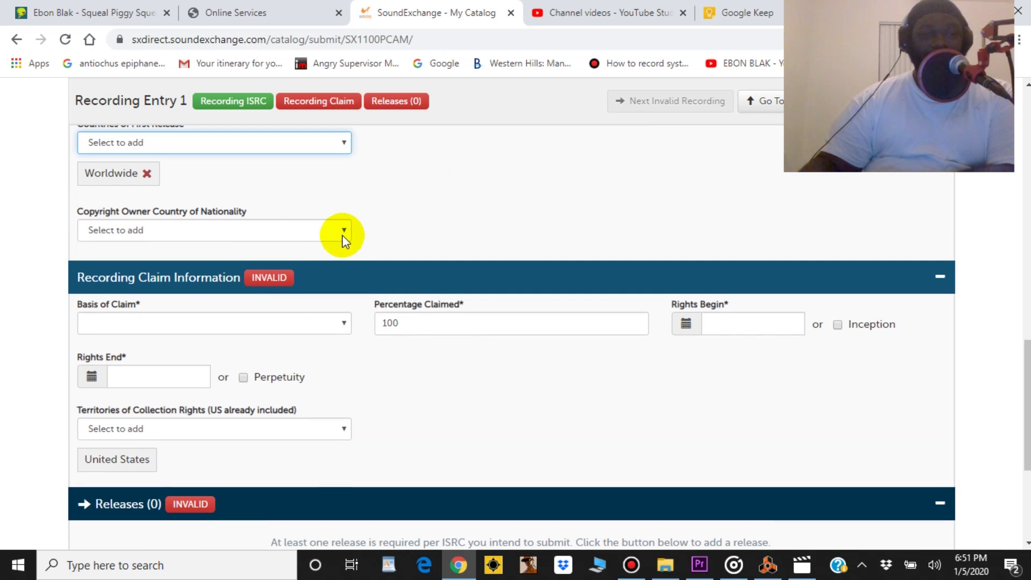
left_click(343, 234)
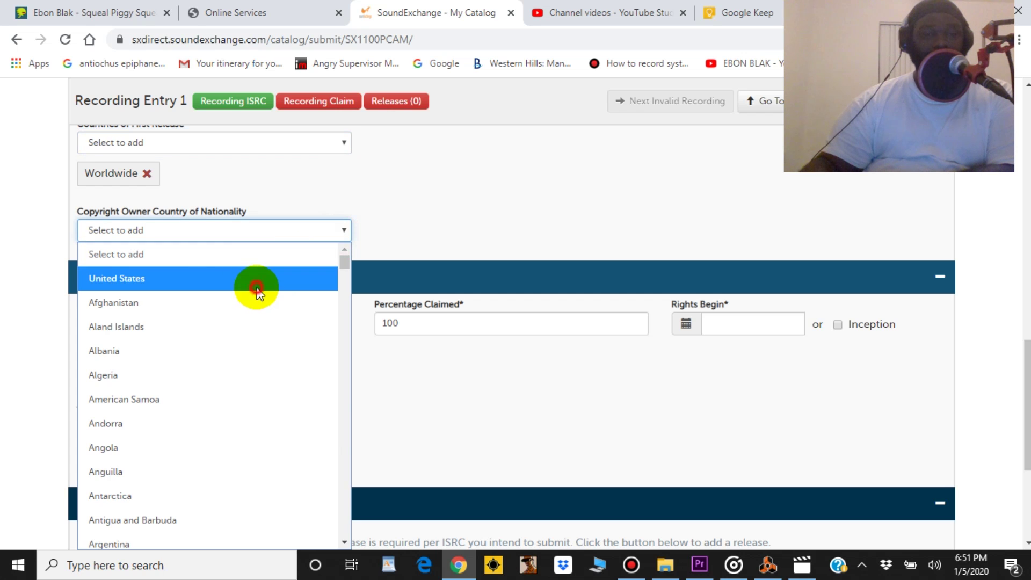
left_click(254, 281)
scroll(436, 228, "down", 2)
scroll(436, 229, "down", 2)
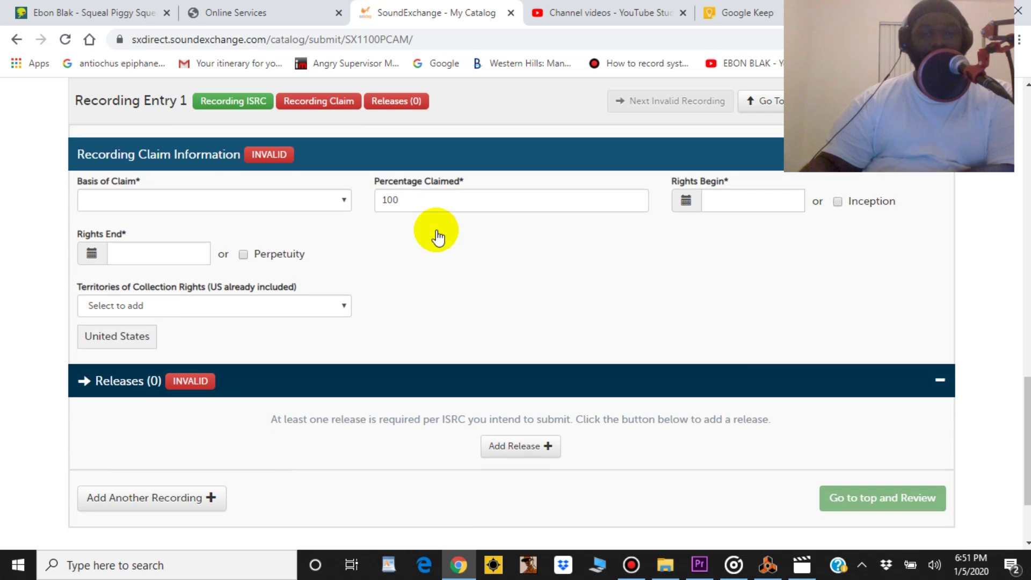
scroll(436, 230, "down", 1)
scroll(436, 230, "up", 1)
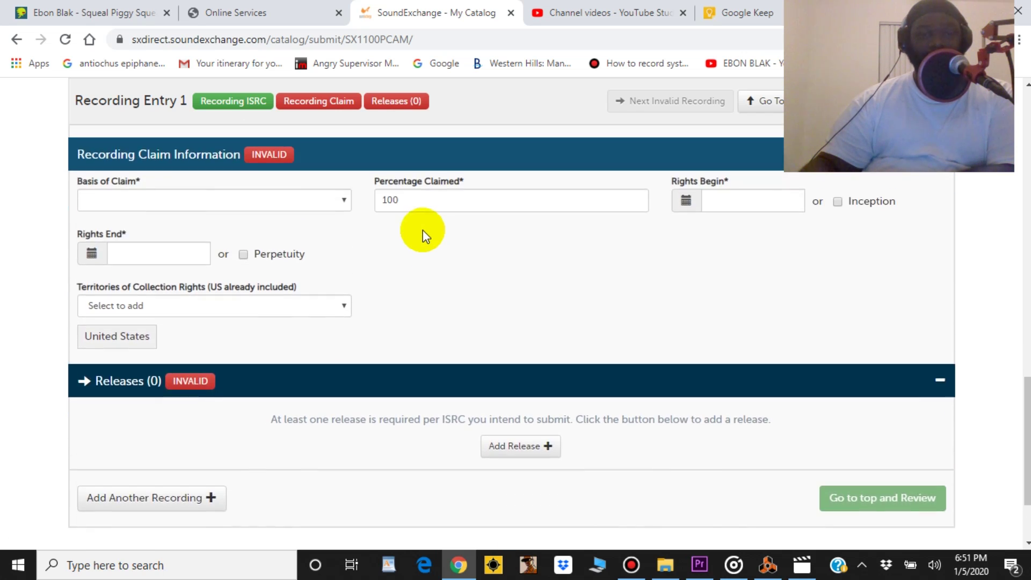
Step: Claim the recording as Copyright Owner with rights from inception in perpetuity
left_click(329, 198)
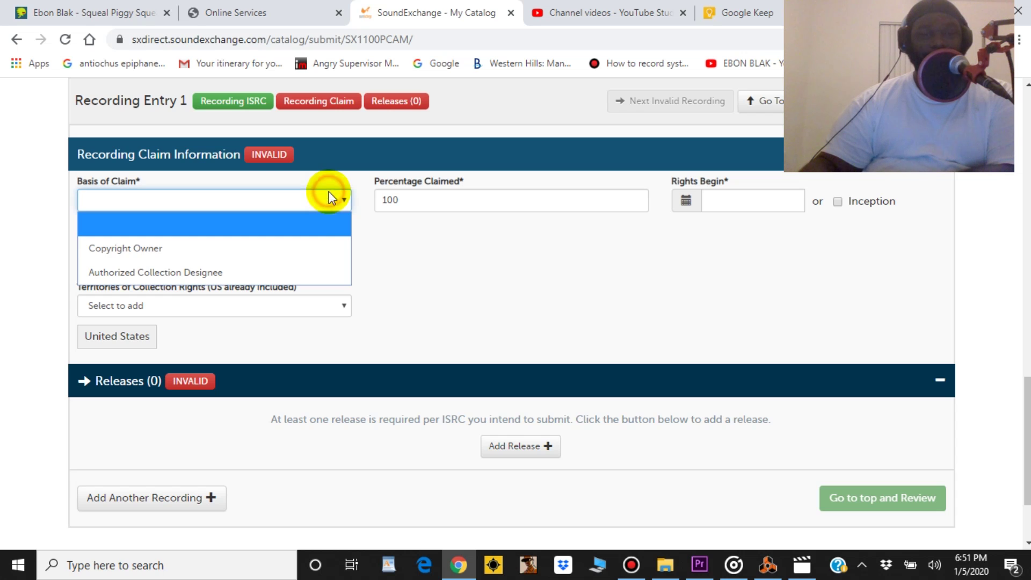
left_click(293, 245)
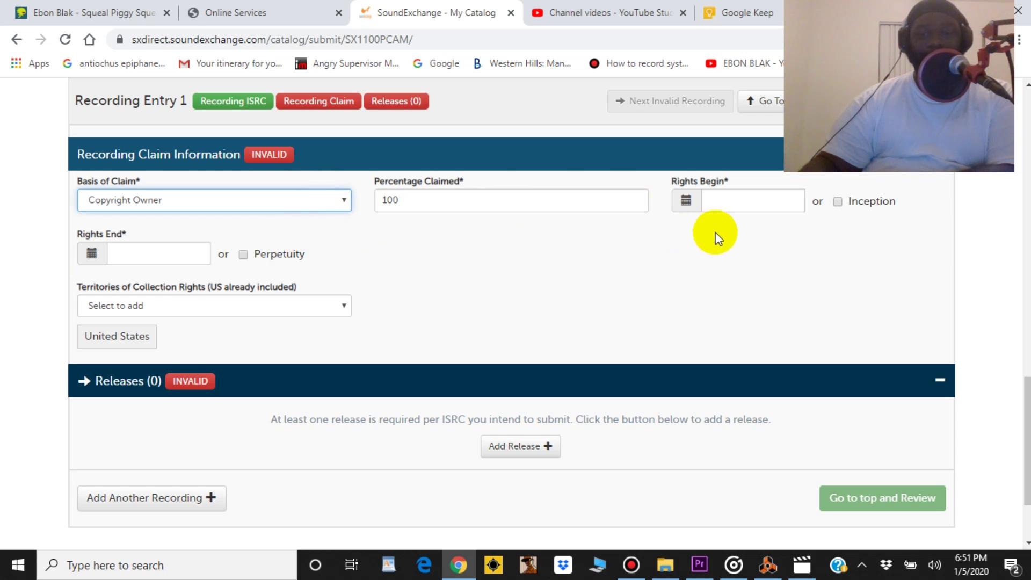
left_click(837, 202)
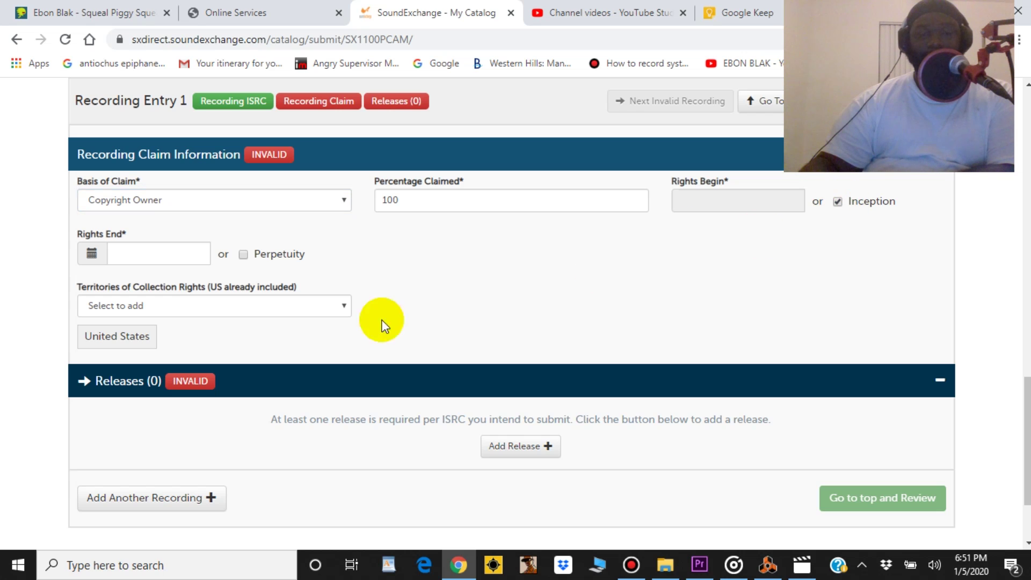
left_click(243, 256)
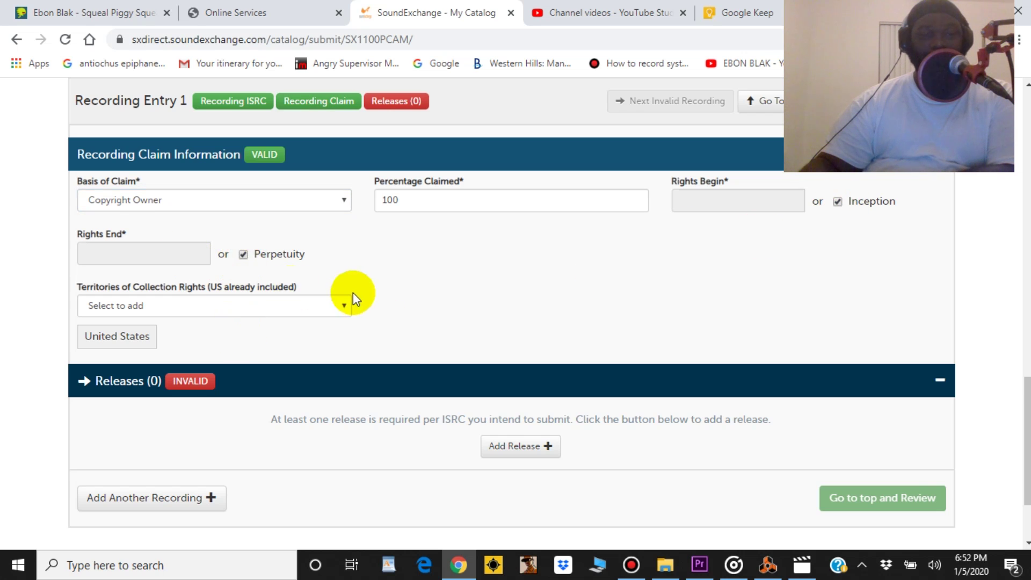
scroll(354, 294, "down", 1)
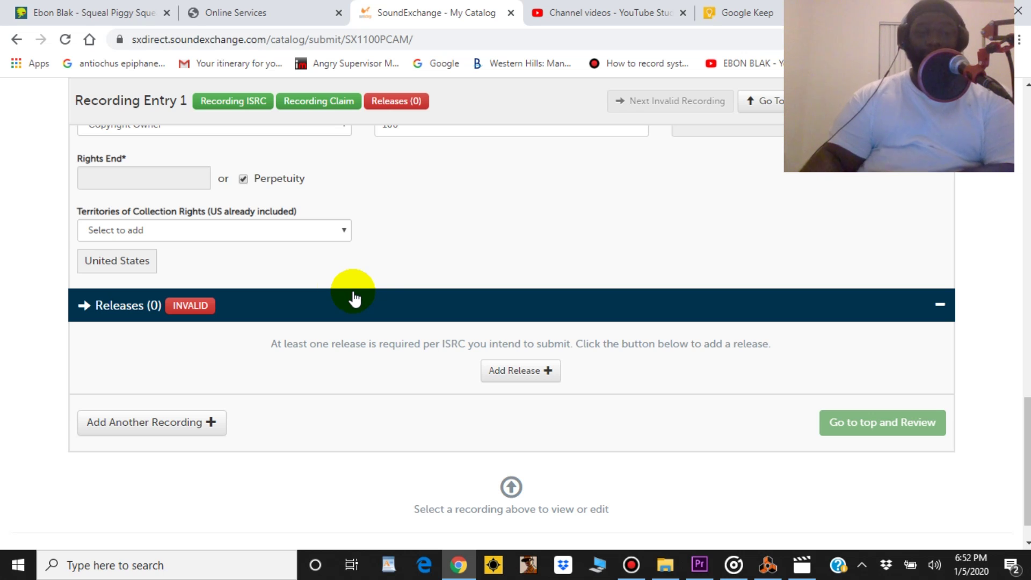
scroll(379, 244, "down", 1)
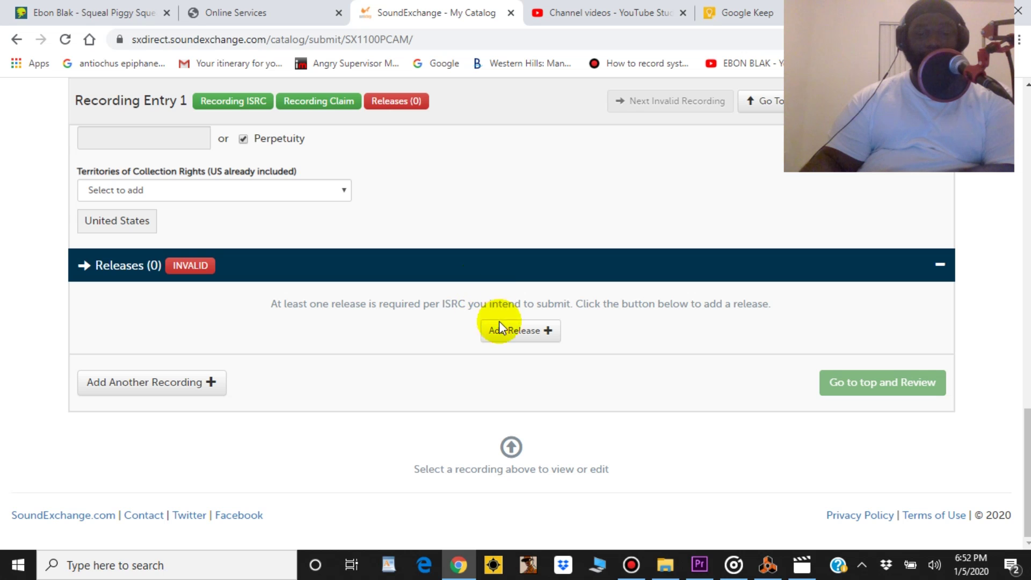
Step: Add Release 1 with artist EBON BLAK and album title SQUEAL PIGGY SQUEAL INSTRUMENTAL
left_click(511, 339)
scroll(409, 364, "down", 2)
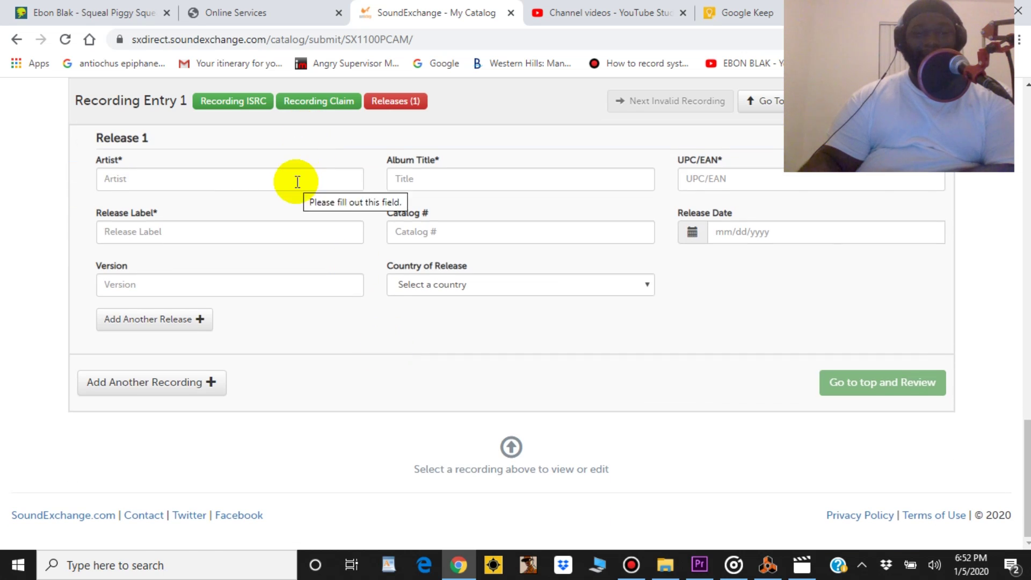
left_click(298, 179)
left_click(285, 211)
left_click(520, 177)
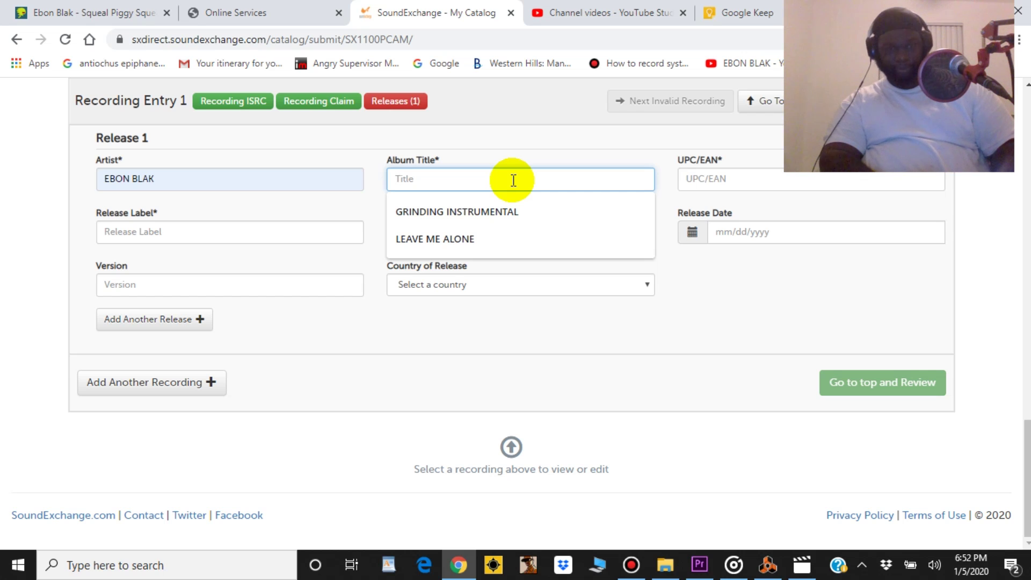
type("S")
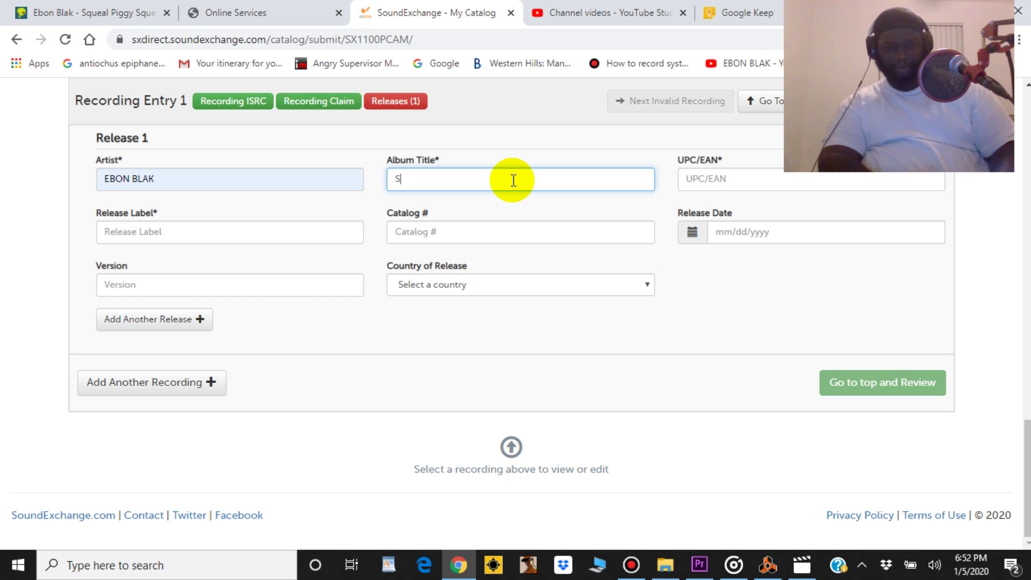
type("QUEAL PI")
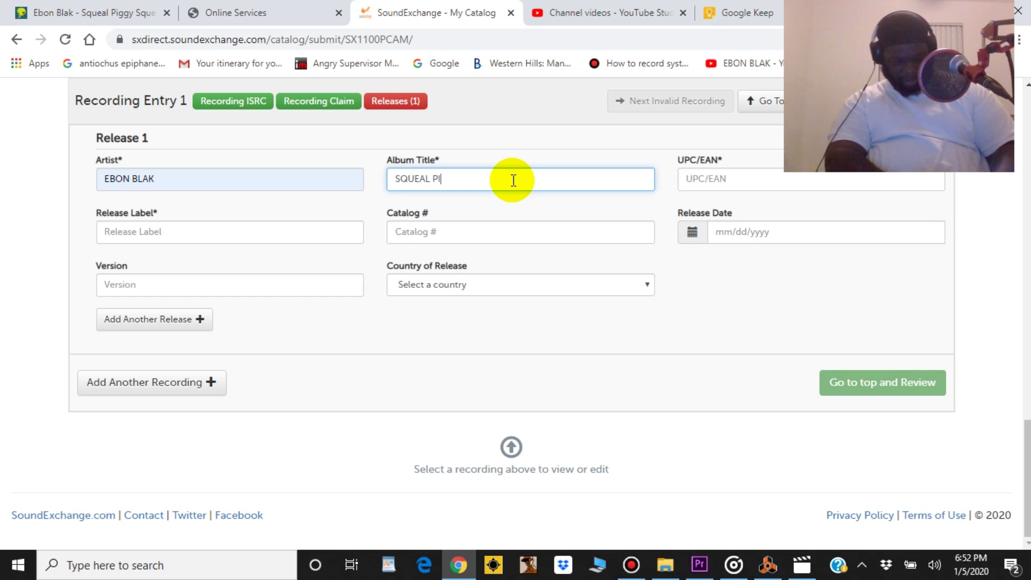
type("GGY SQUEAL INST")
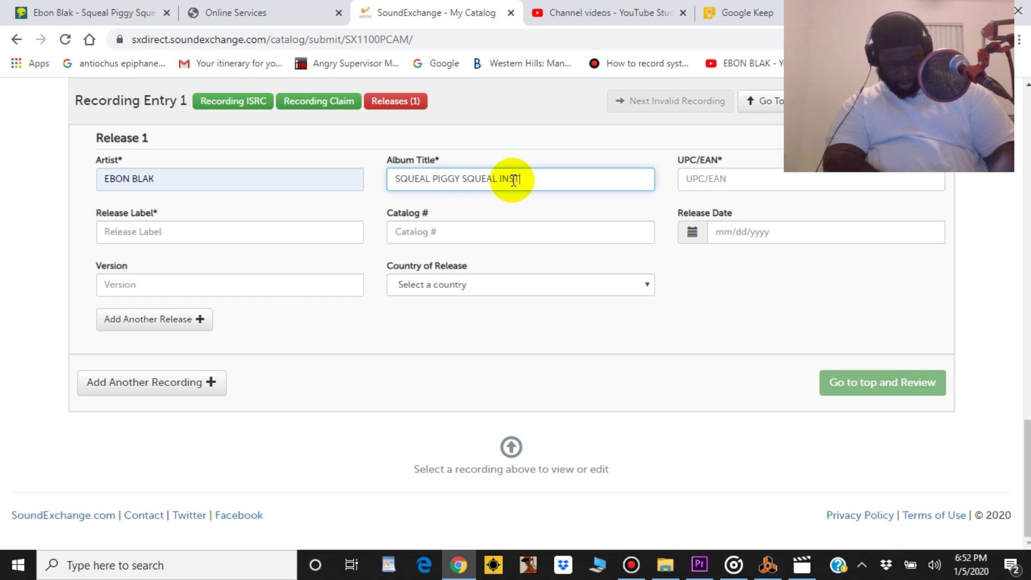
type("RUMENTAL")
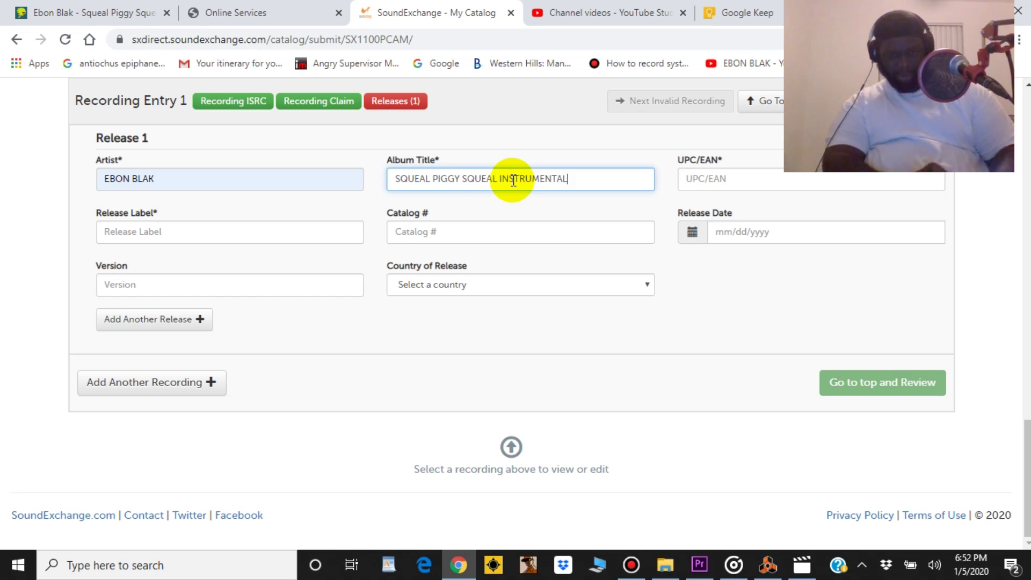
left_click(725, 178)
left_click(92, 12)
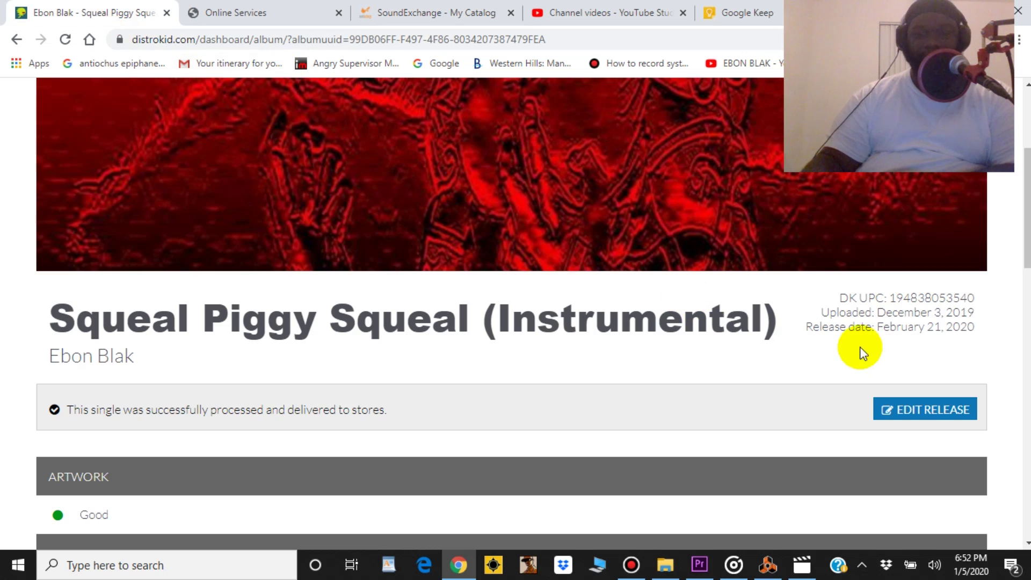
left_click_drag(890, 298, 973, 294)
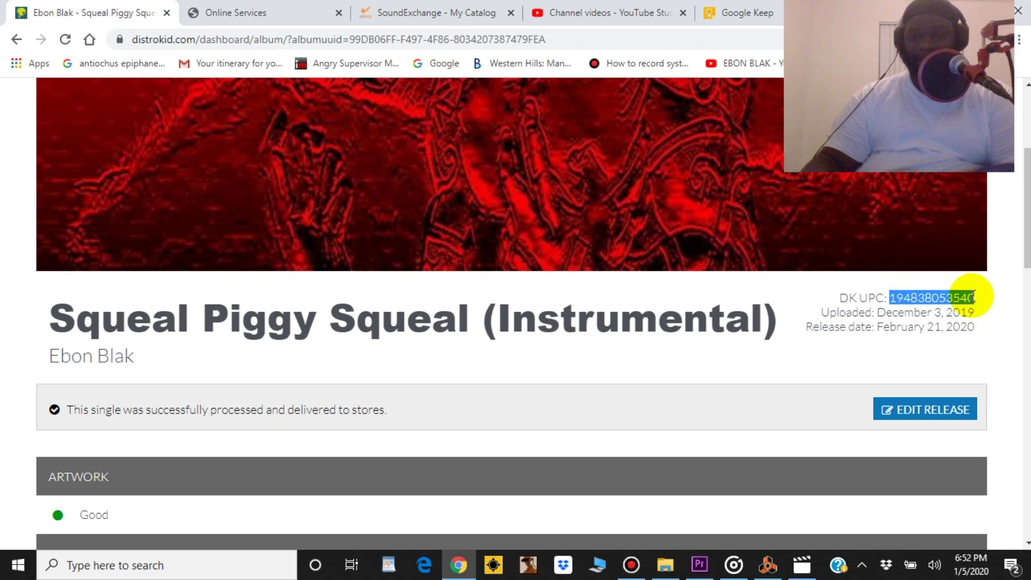
right_click(970, 298)
left_click(872, 315)
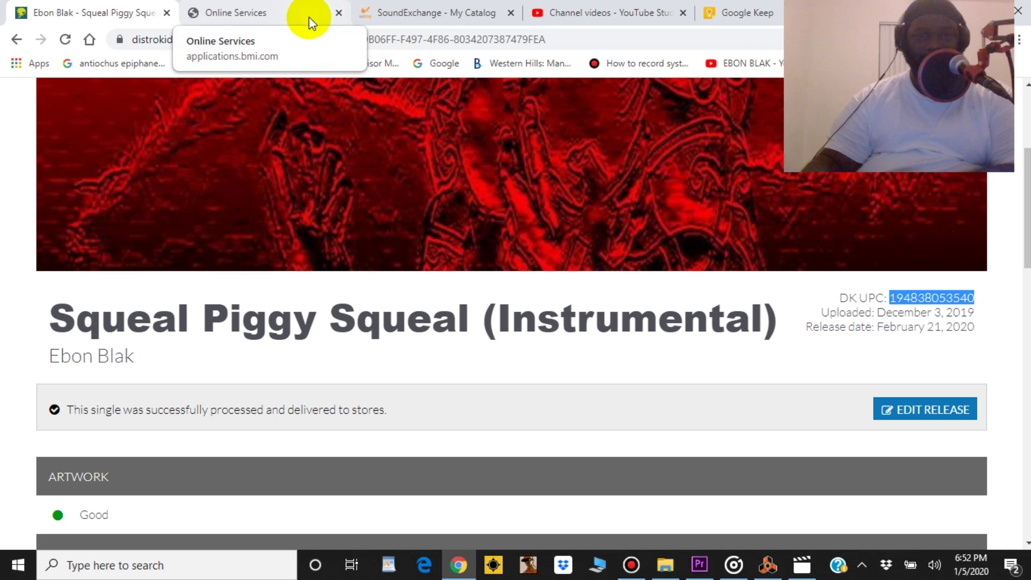
left_click(411, 12)
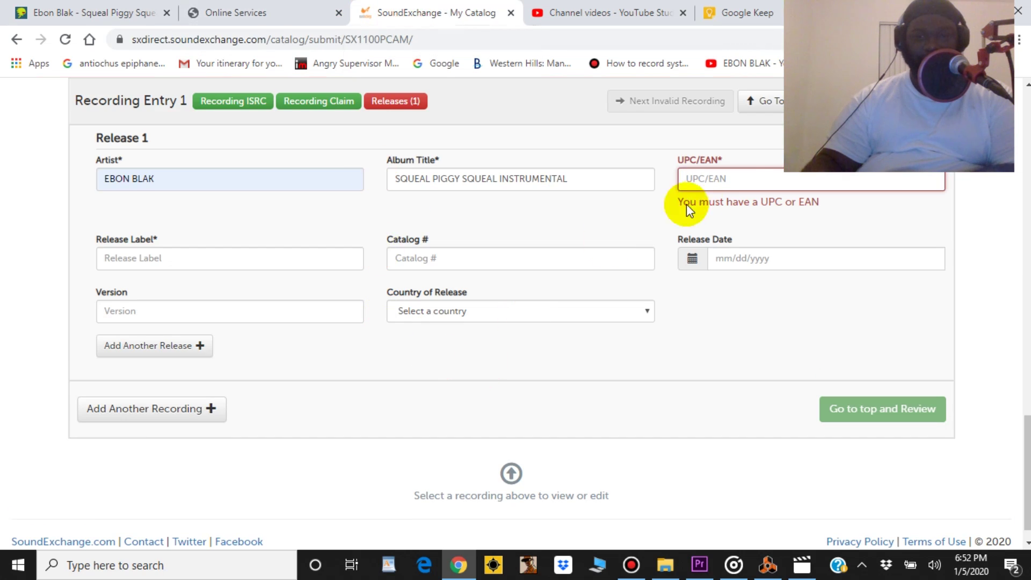
right_click(726, 179)
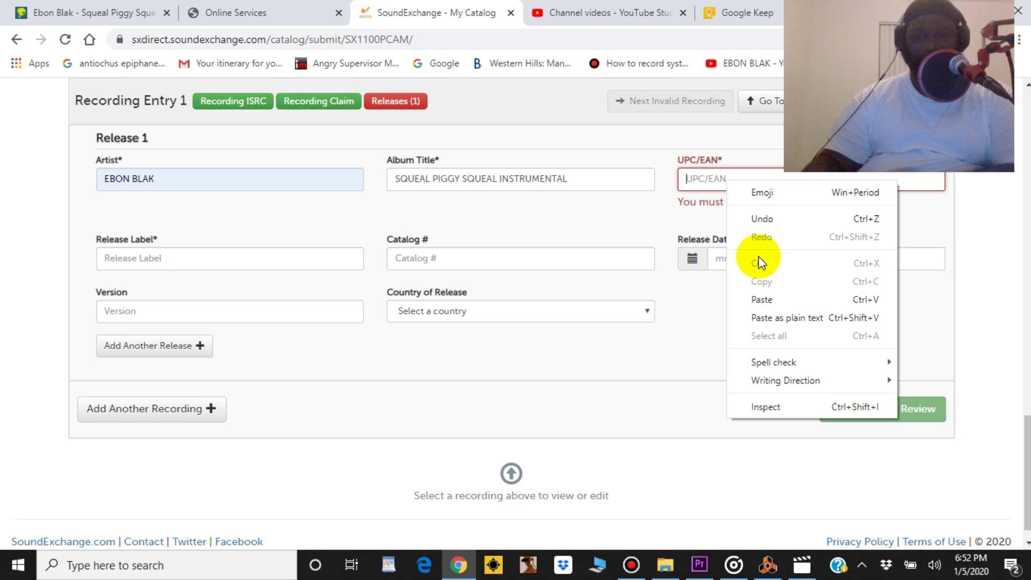
left_click(761, 300)
left_click(270, 230)
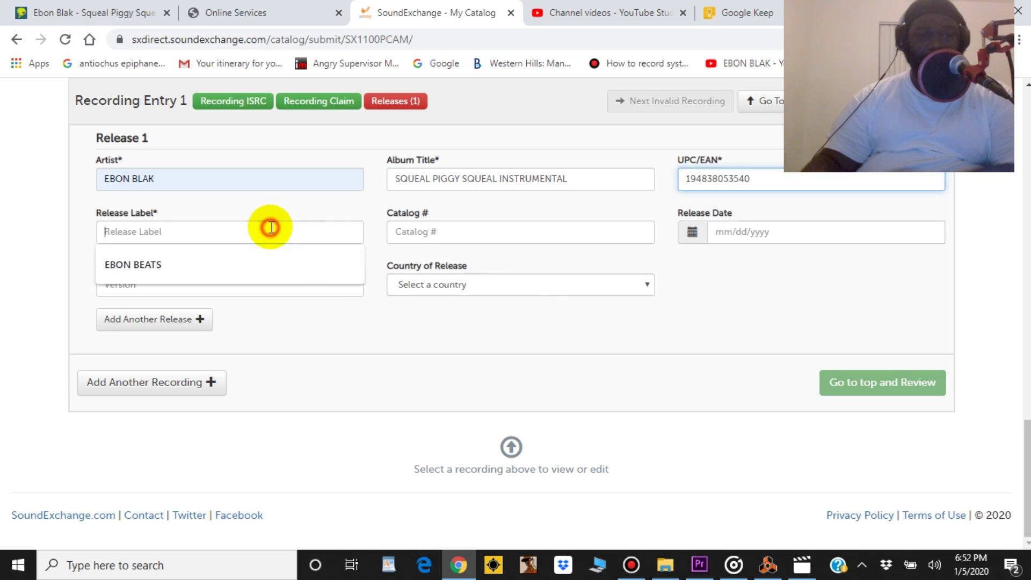
left_click(253, 272)
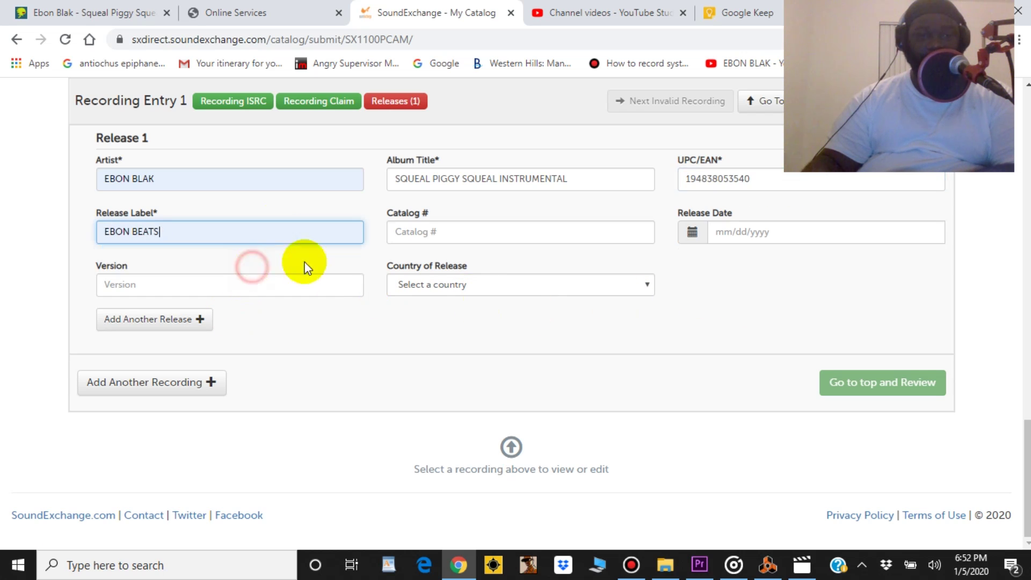
left_click(496, 231)
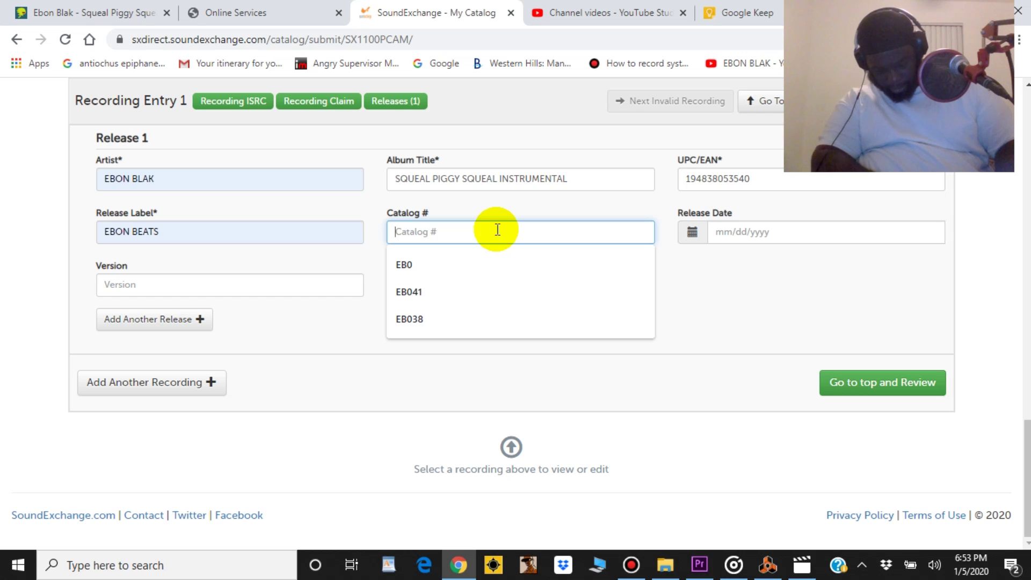
type("EB051")
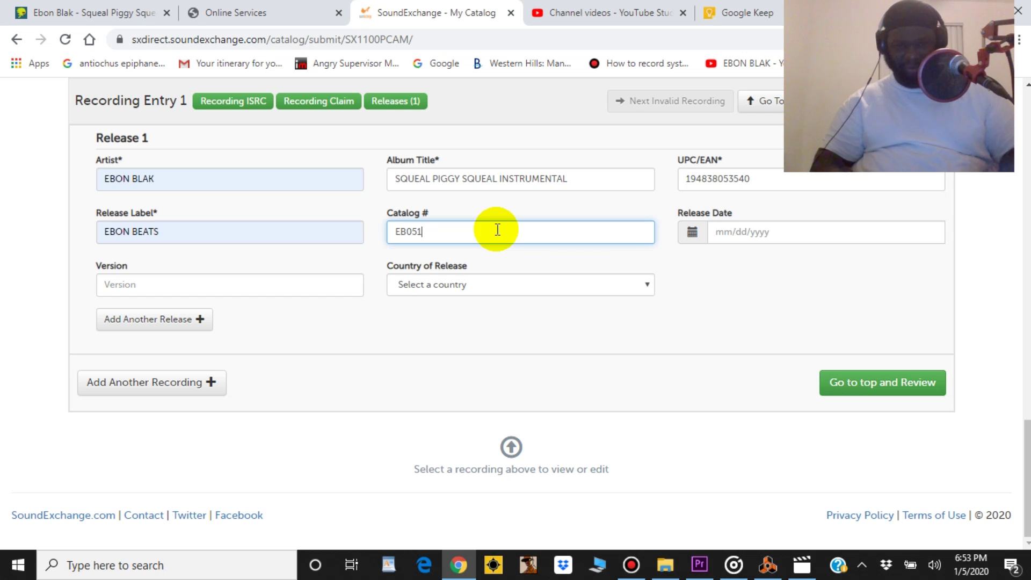
Step: Set release date 02/21/2020, version CLEAN/STUDIO/INSTRUMENTAL and country United States
left_click(693, 233)
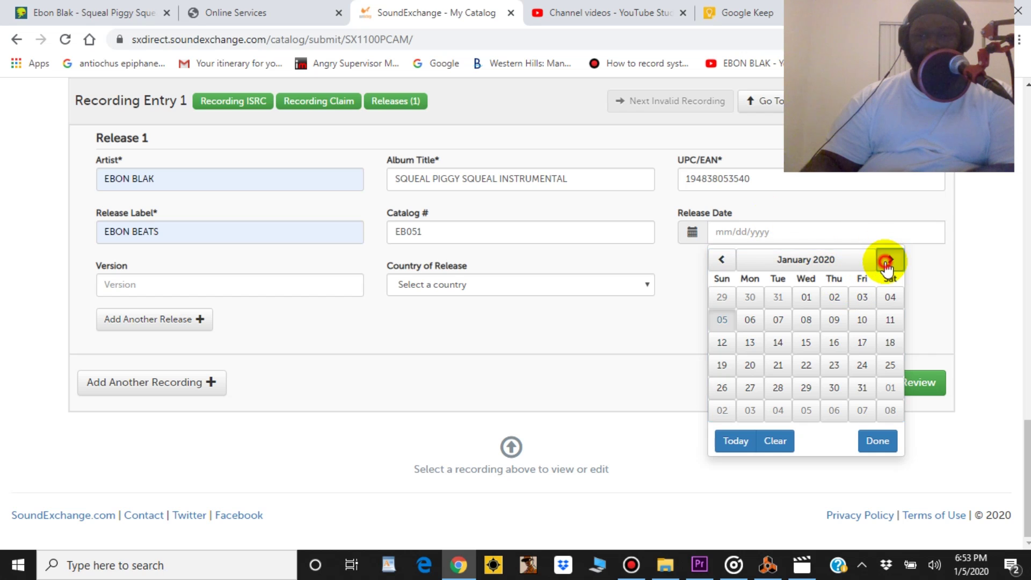
left_click(887, 260)
left_click(861, 366)
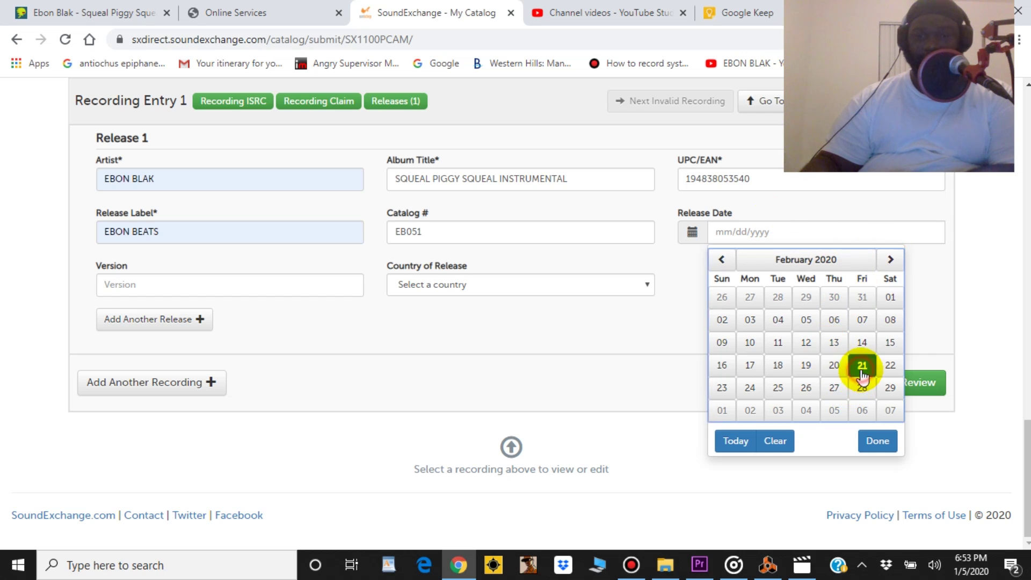
left_click(307, 286)
left_click(274, 345)
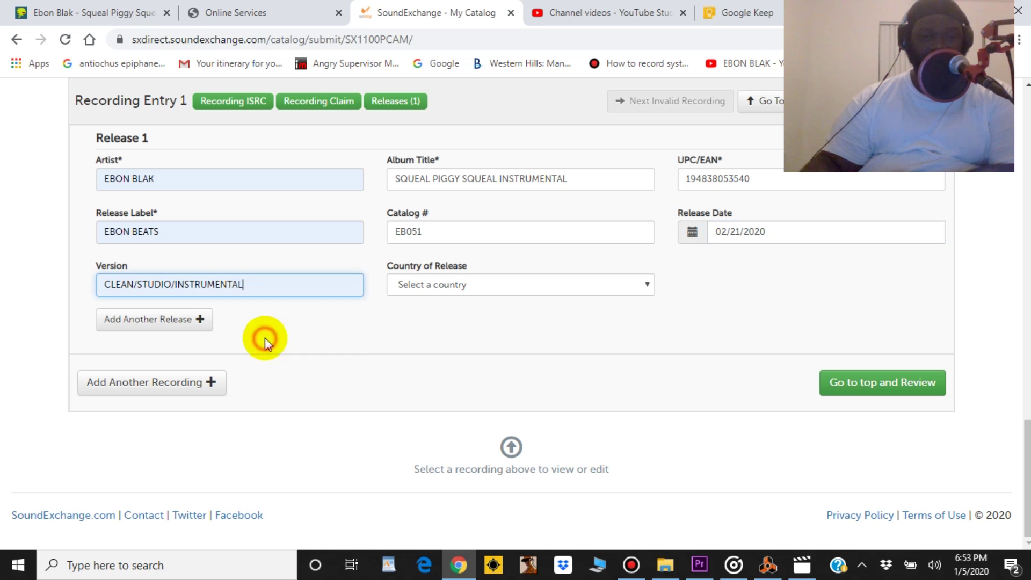
left_click(471, 284)
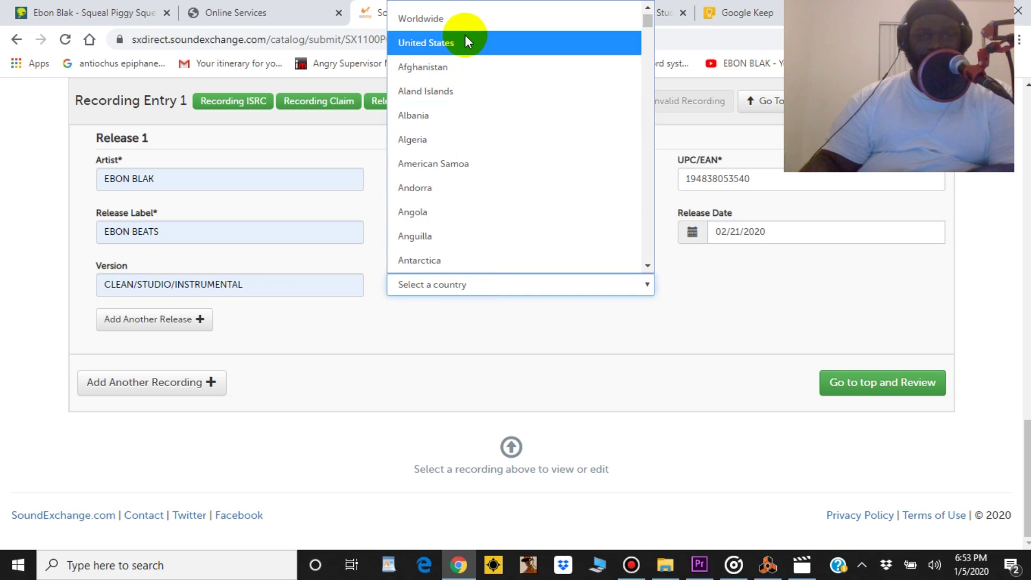
left_click(466, 42)
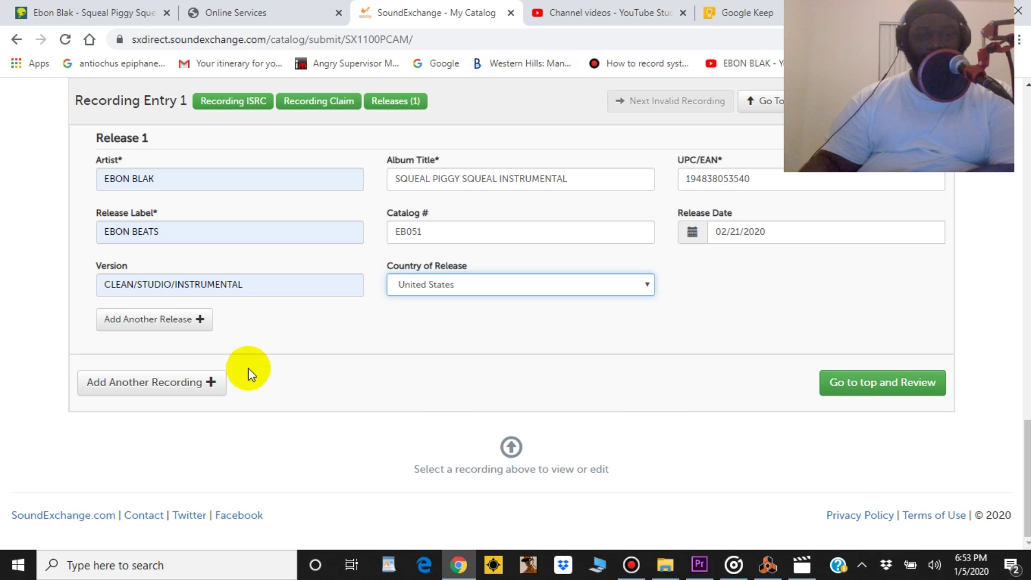
left_click(837, 382)
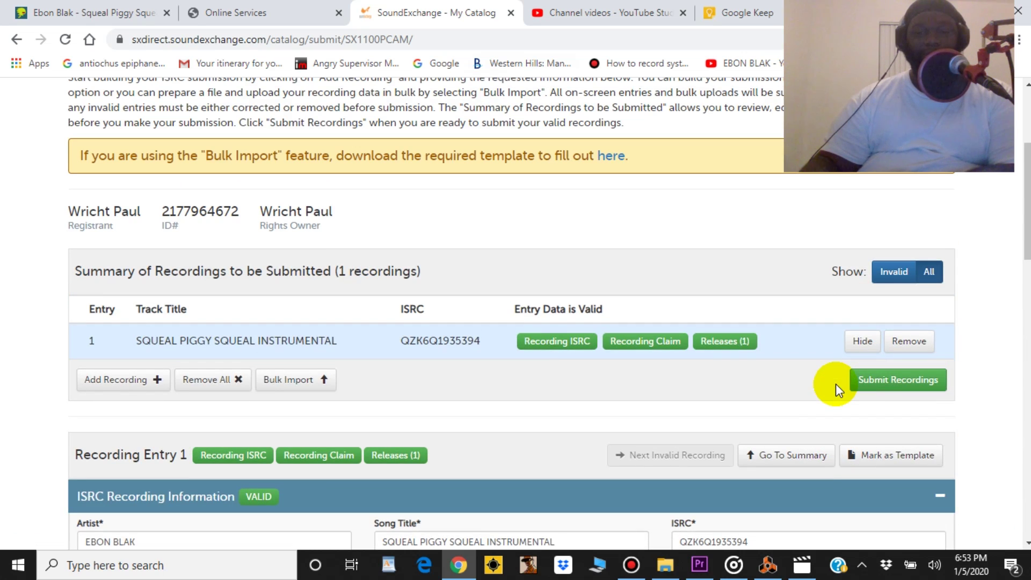
Step: Submit the reviewed SQUEAL PIGGY SQUEAL INSTRUMENTAL recording with Submit Recordings
left_click(876, 385)
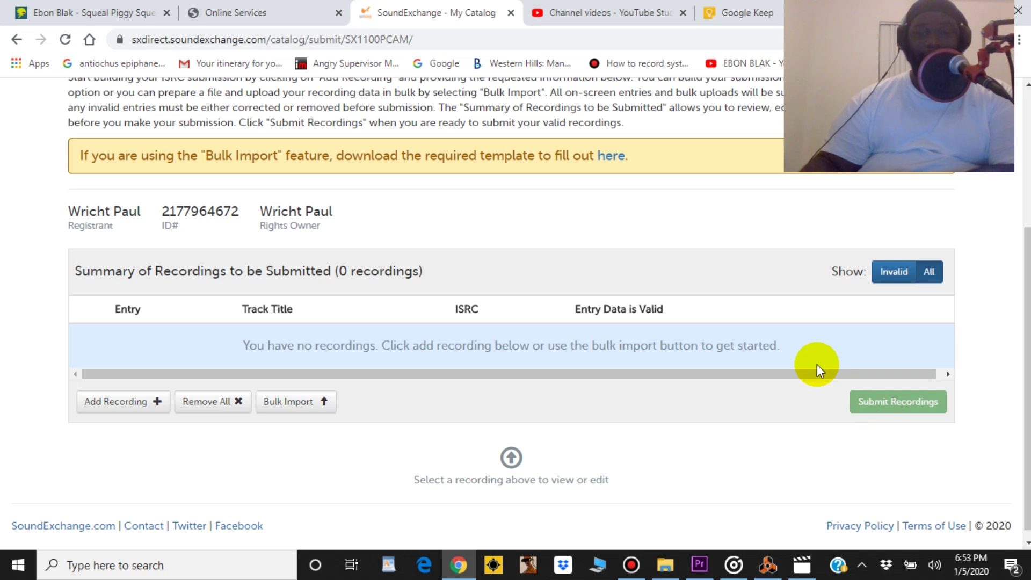
scroll(817, 365, "up", 3)
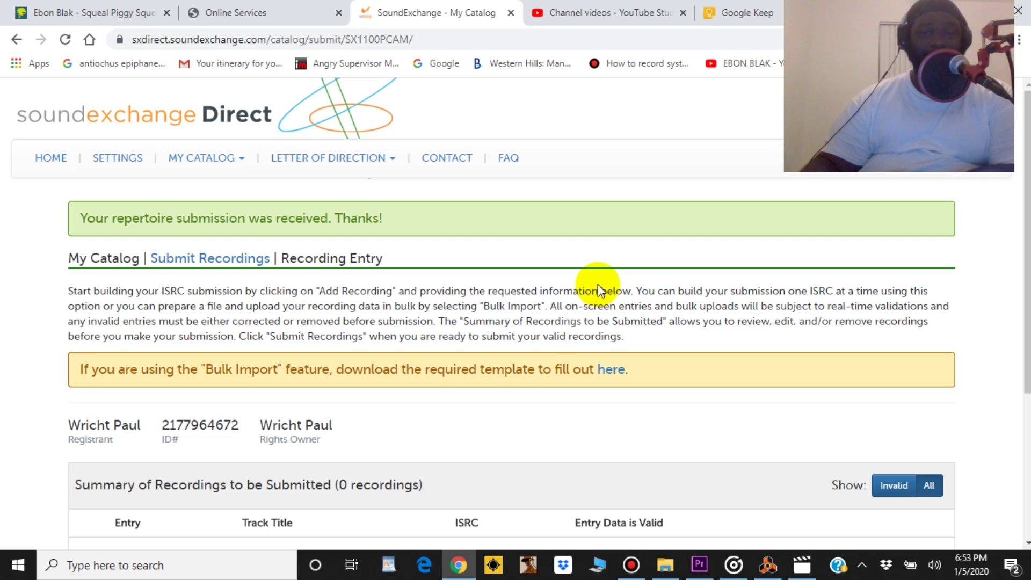
scroll(598, 284, "down", 3)
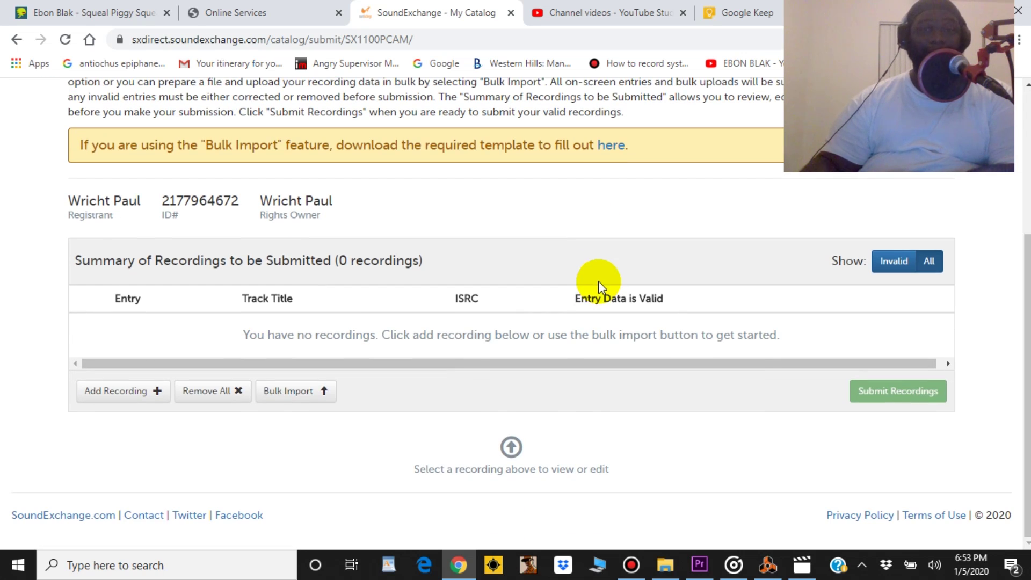
scroll(599, 283, "up", 3)
scroll(599, 283, "up", 3)
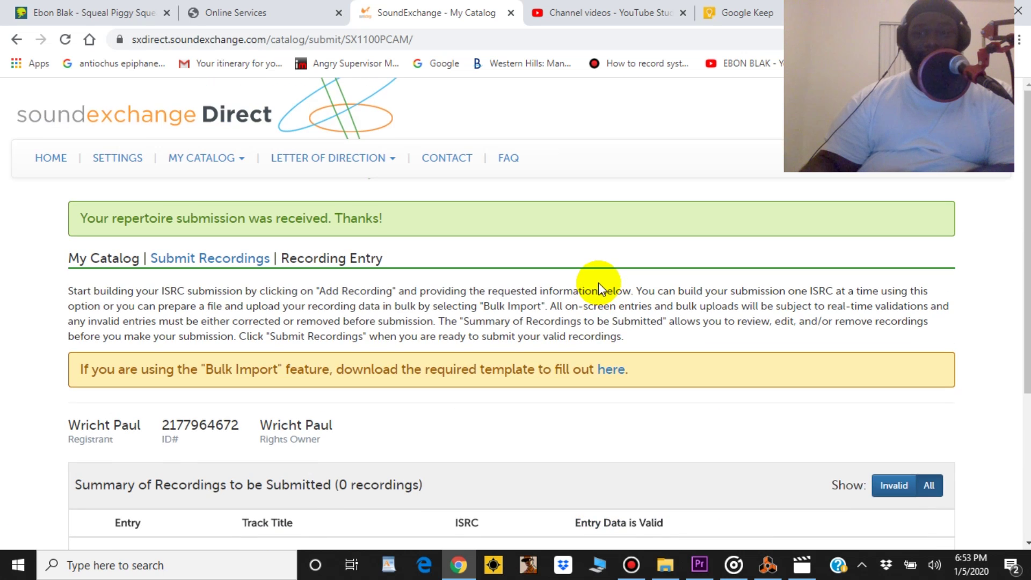
scroll(598, 282, "down", 1)
scroll(599, 283, "down", 3)
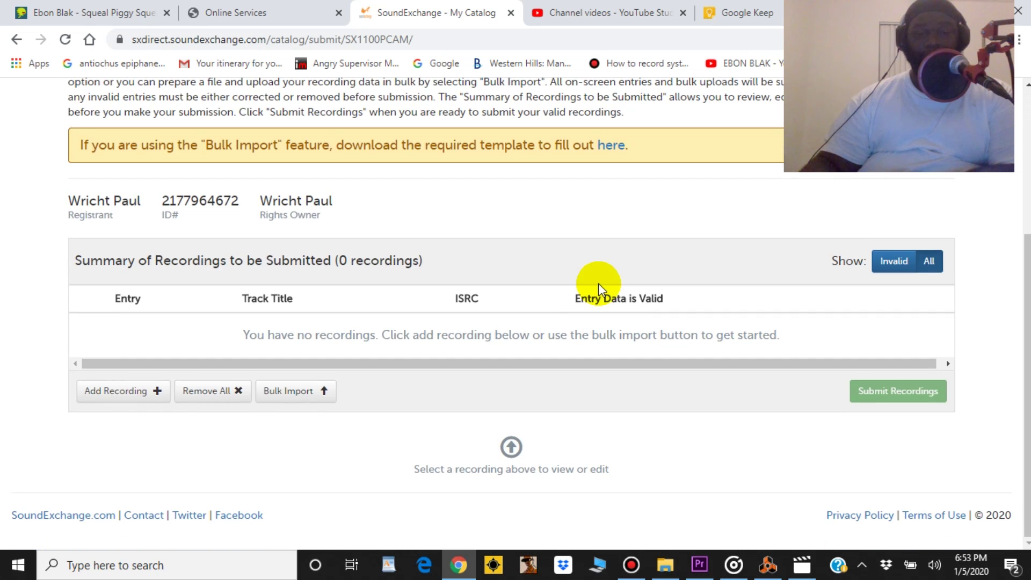
scroll(599, 277, "up", 4)
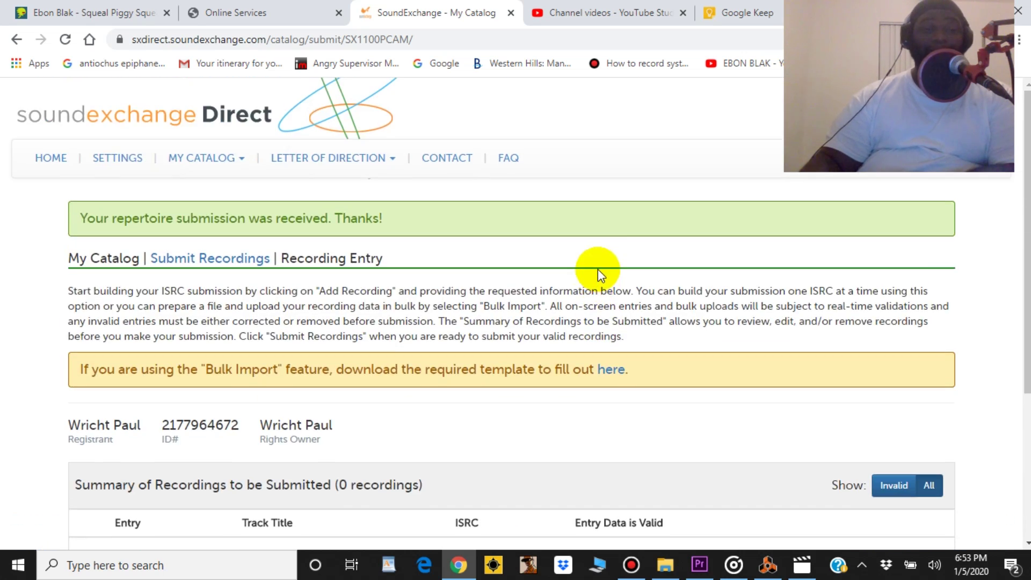
Step: Bring up the Bandicam recorder window from its taskbar icon
left_click(630, 565)
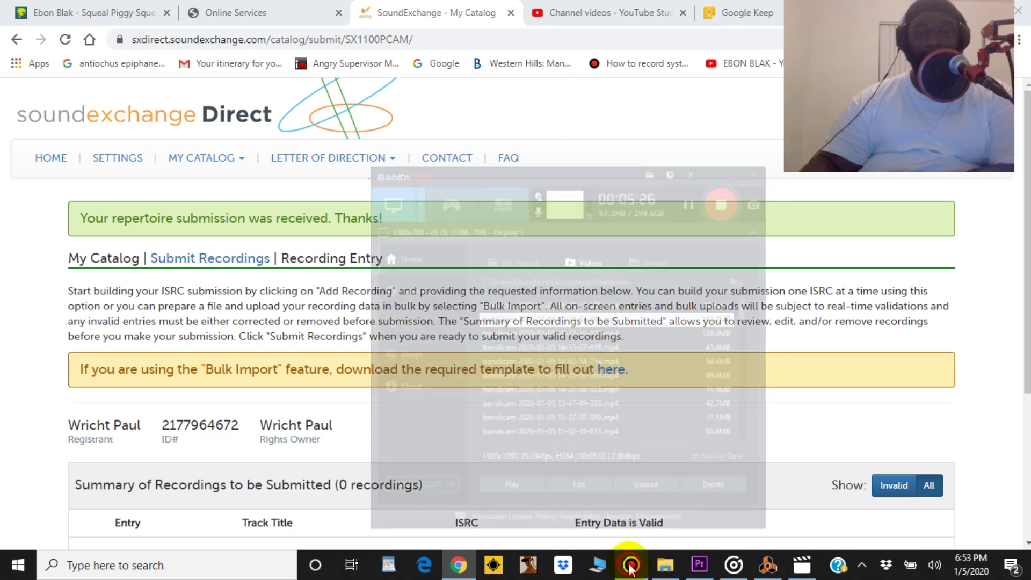